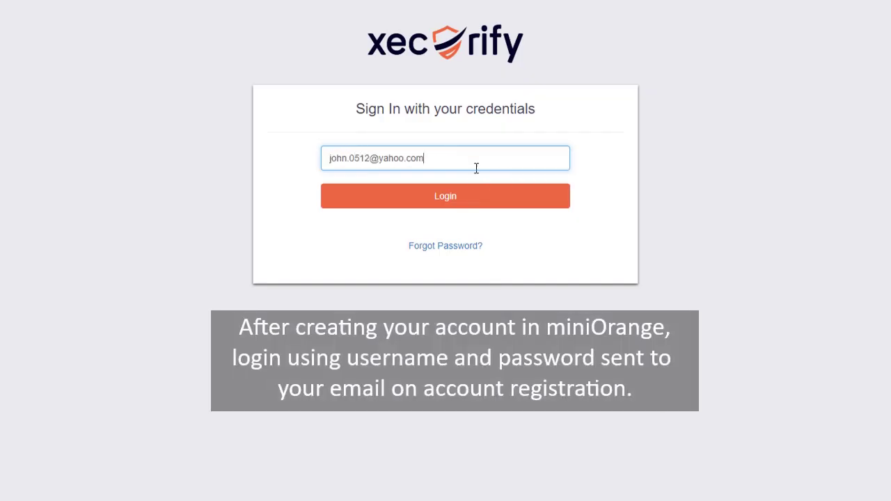
- Log in to the Xecurify admin account with its username and password
click(474, 202)
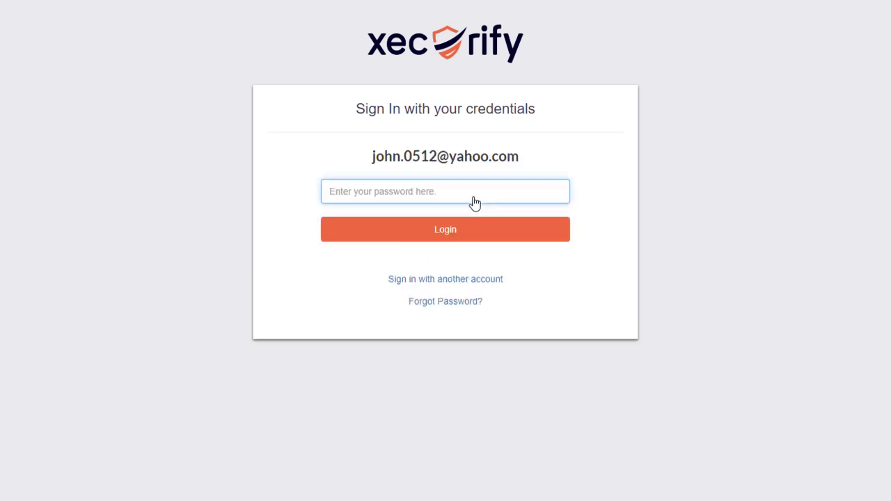
text(•••••)
key(Return)
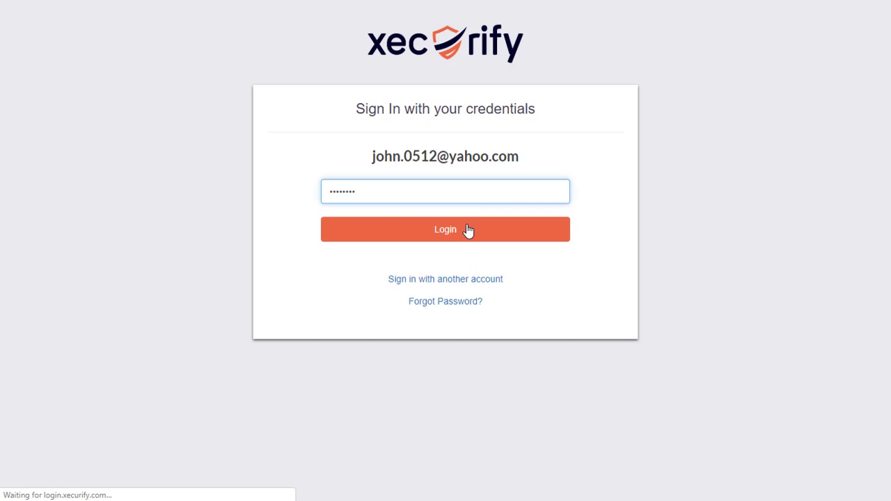
click(467, 230)
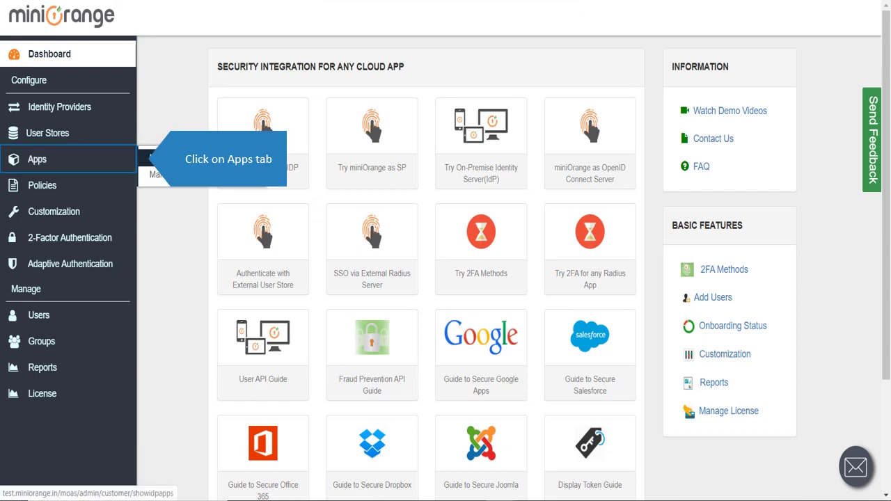
- Start a new Radius Client app from the Radius category of Configure Apps
click(157, 174)
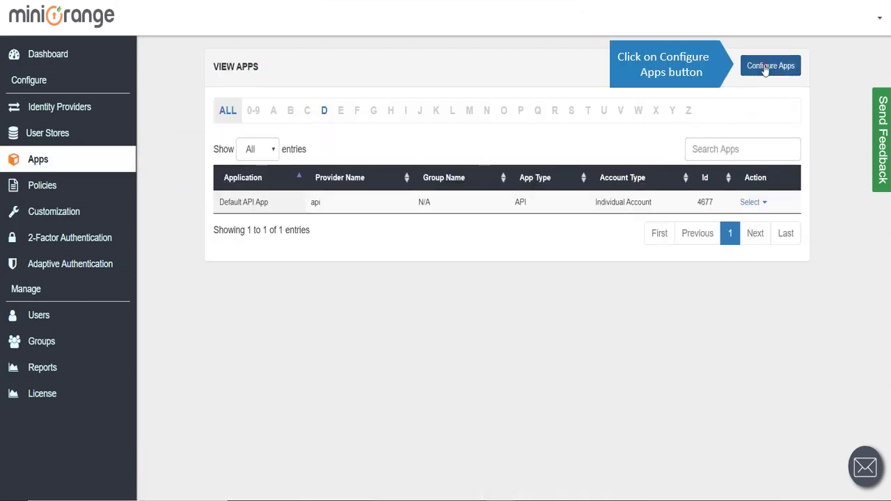
click(764, 67)
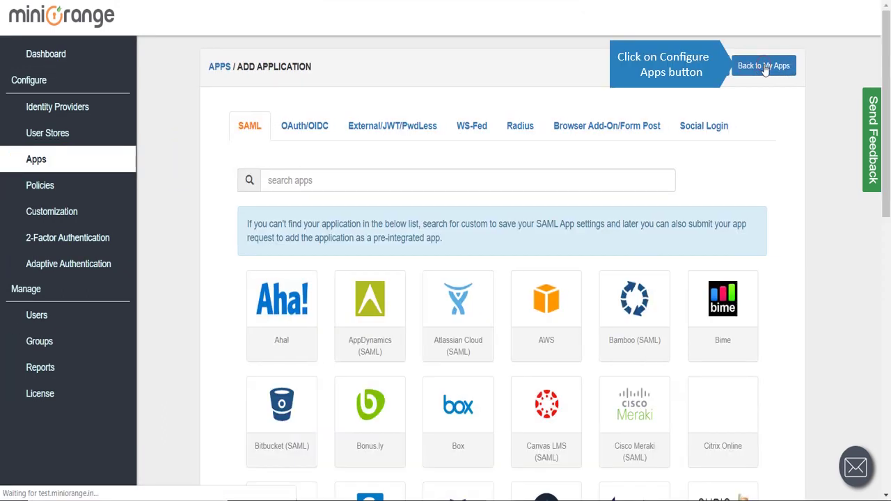
click(516, 130)
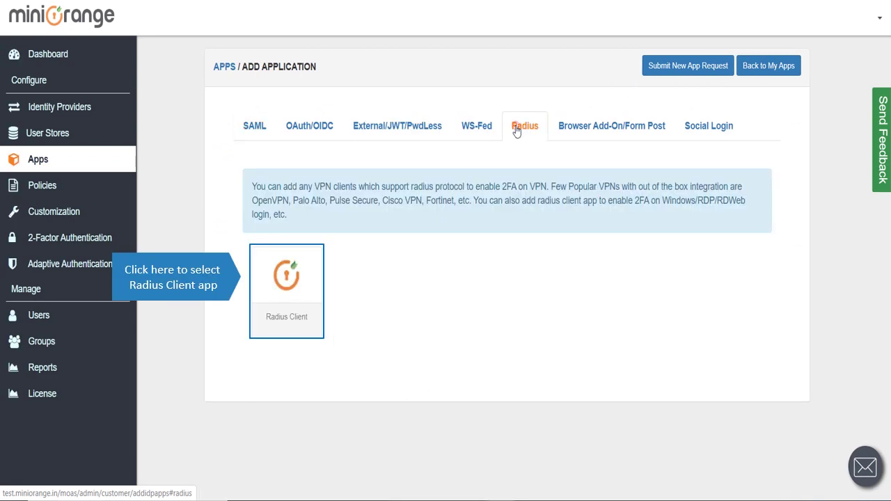
click(299, 273)
- Enter client name Fortinet_app, the client IP ending .10, and the shared secret
click(413, 146)
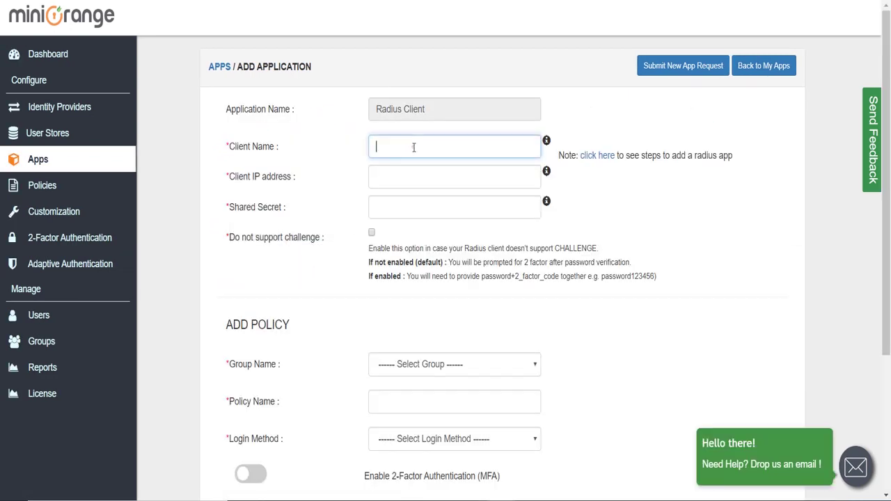
text(For)
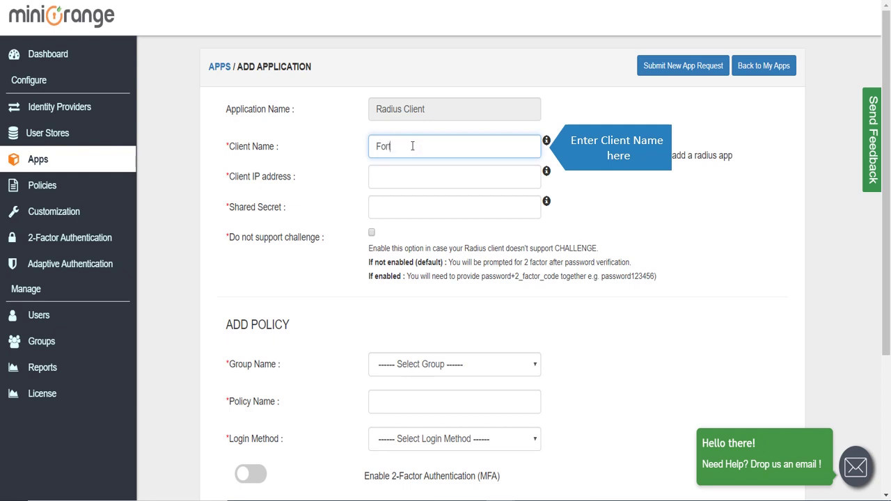
text(tinet_app)
key(Tab)
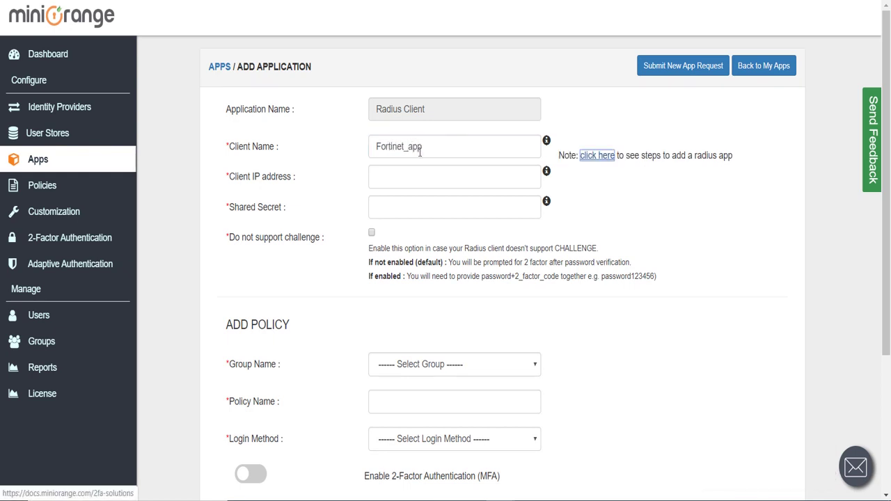
click(419, 169)
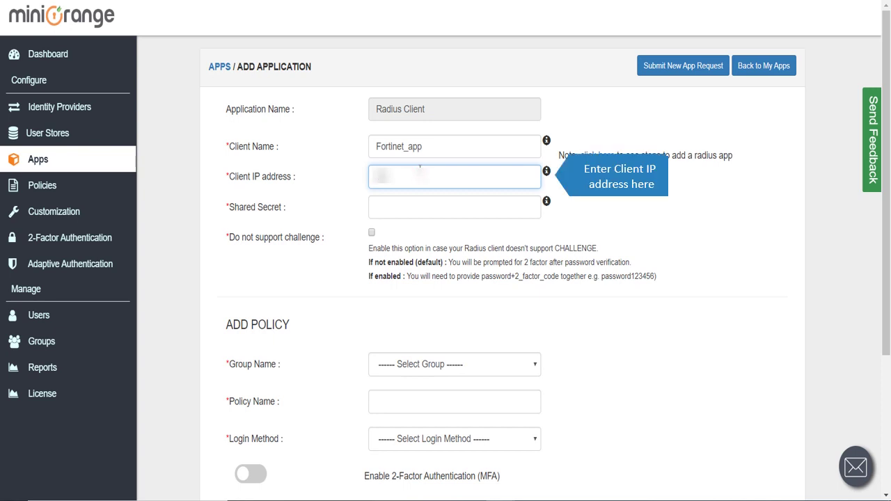
text(.10)
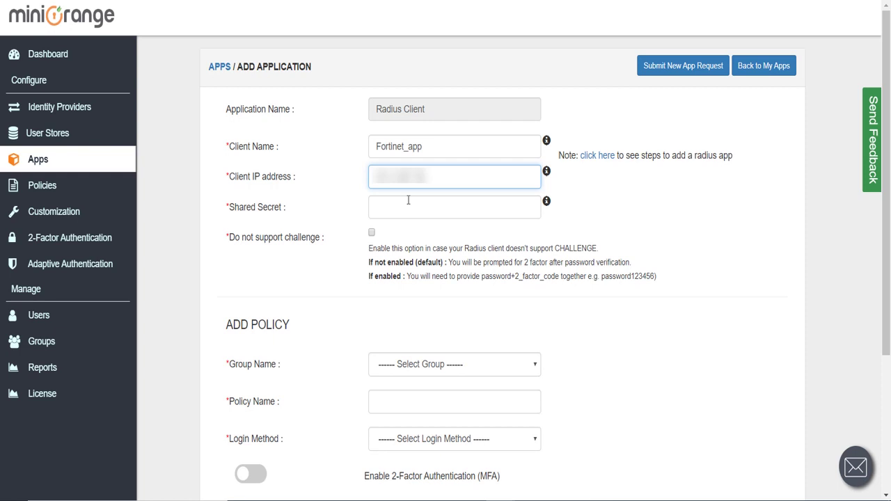
click(408, 199)
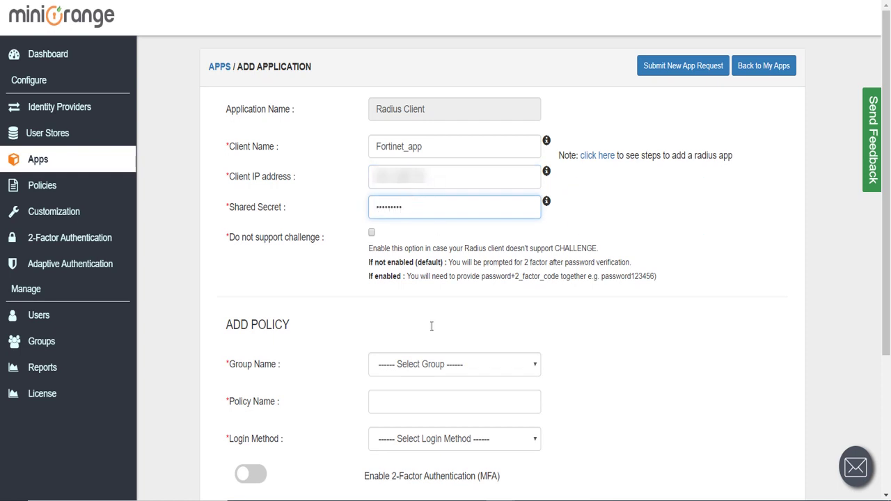
- Add policy Fortinet_policy for the DEFAULT group with Password login and 2FA, then save
click(438, 371)
click(434, 393)
click(433, 398)
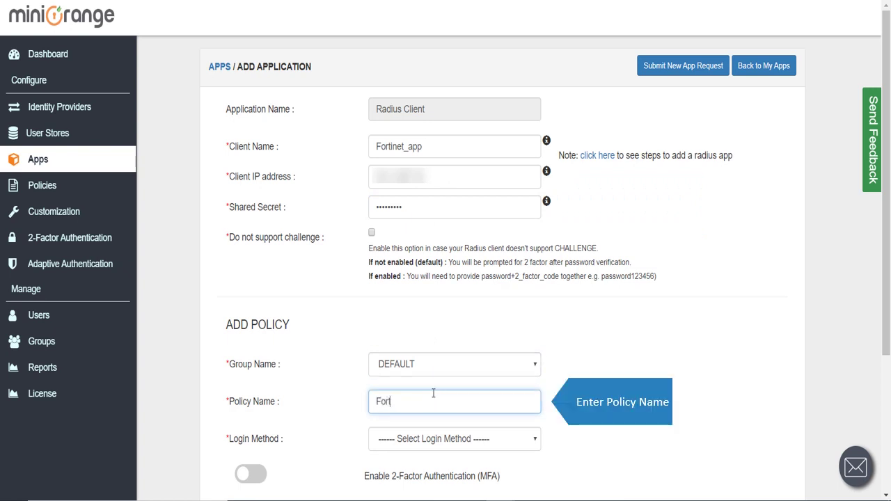
text(Fortinet_)
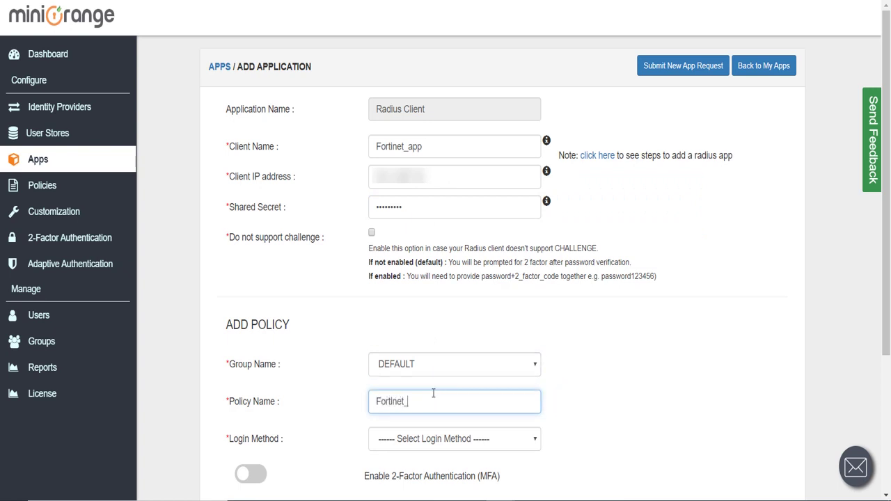
text(policy)
scroll(434, 393, down, 2)
click(534, 300)
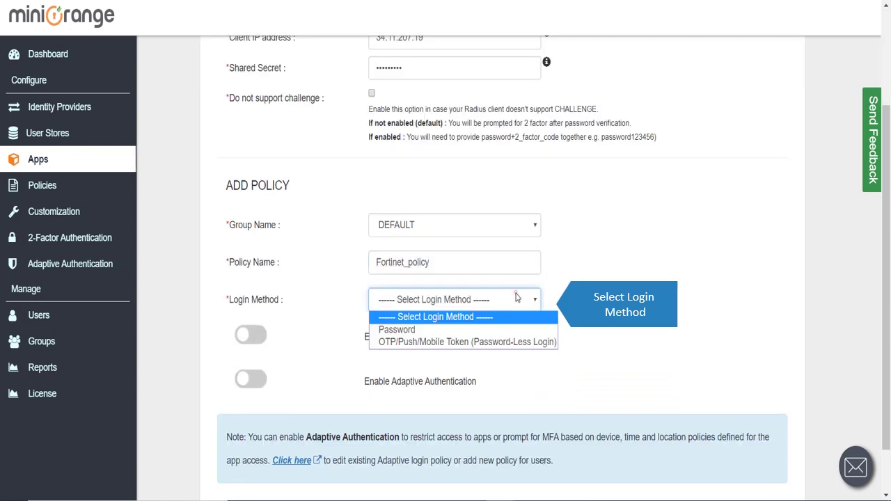
click(467, 330)
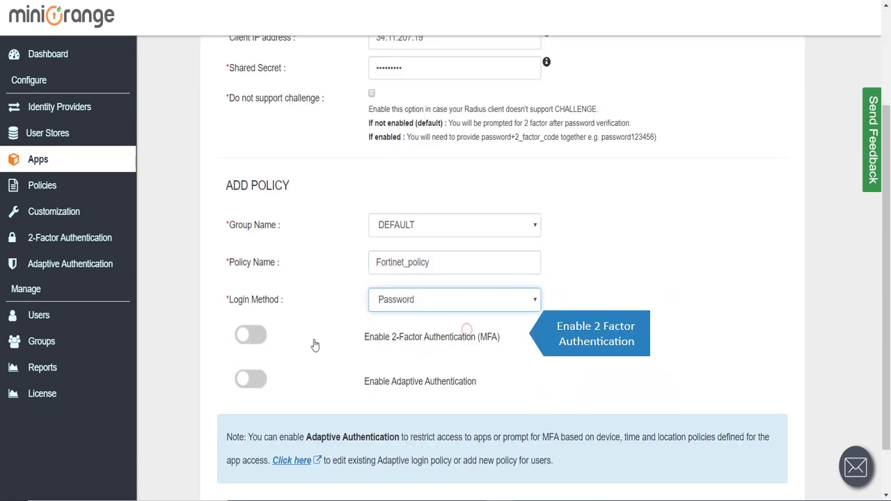
click(255, 334)
scroll(336, 275, down, 1)
click(242, 465)
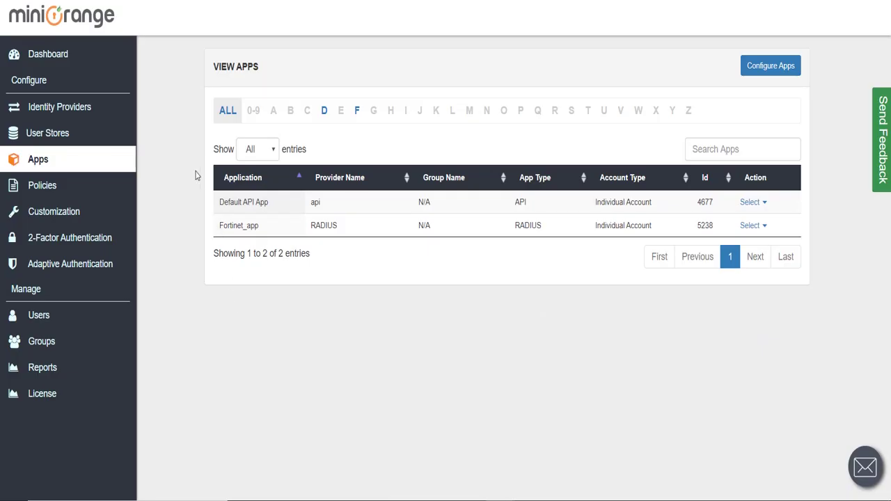
- Begin a new user store identified as 'ldap'
click(60, 139)
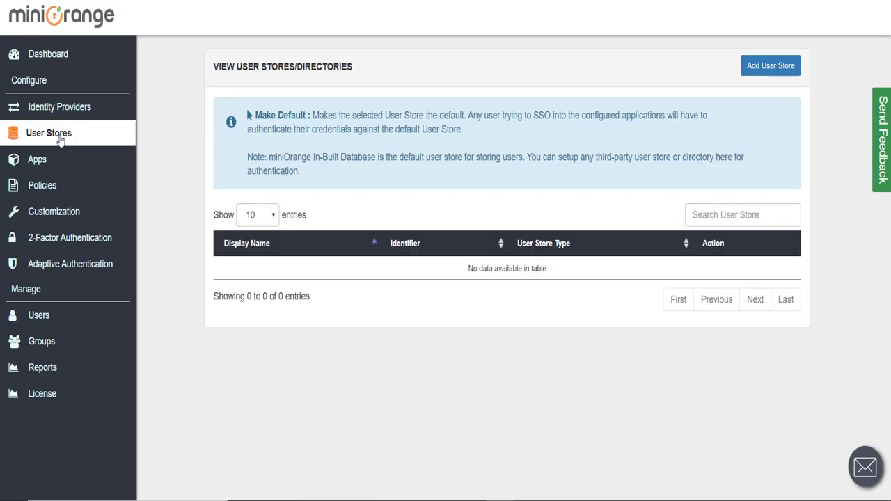
click(752, 63)
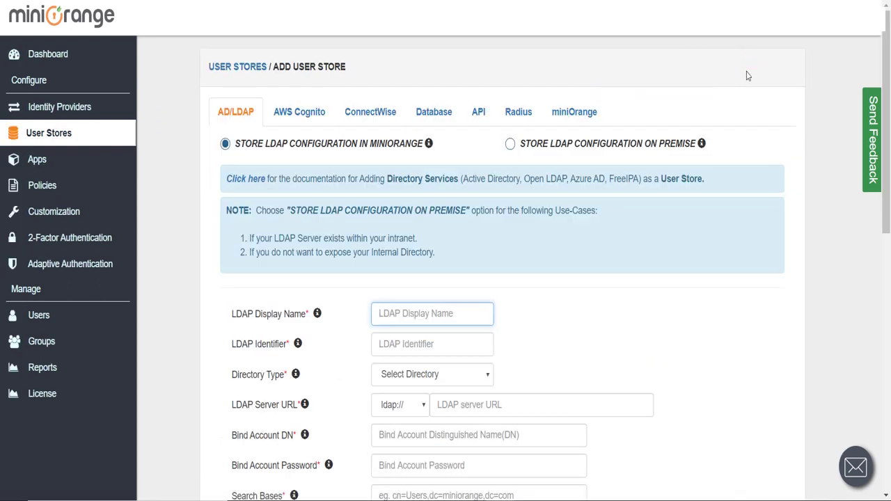
text(l)
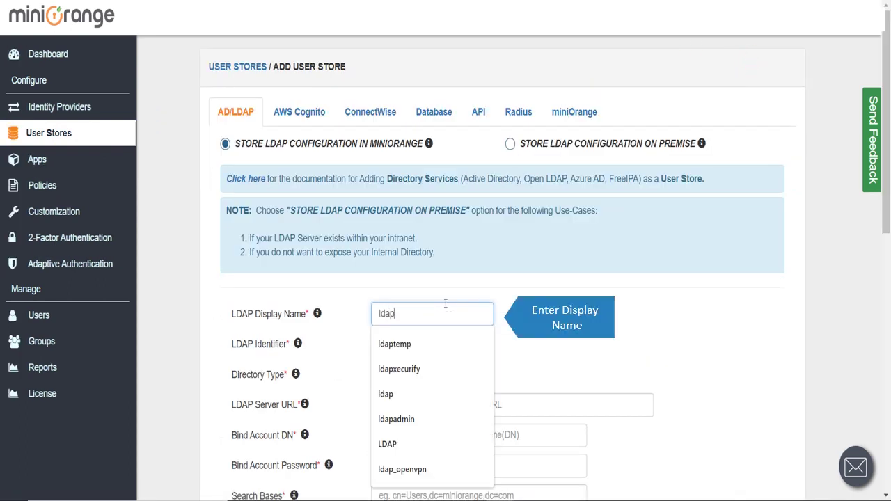
text(dap)
scroll(487, 285, down, 1)
click(418, 272)
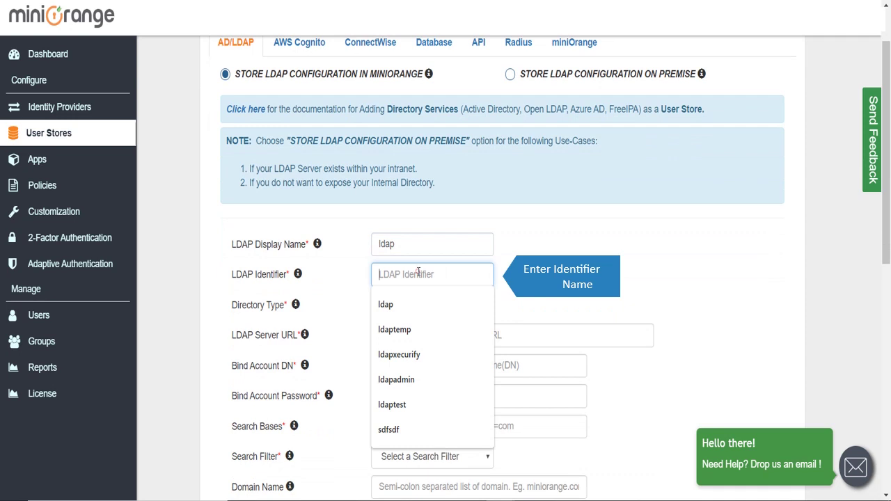
text(ldap)
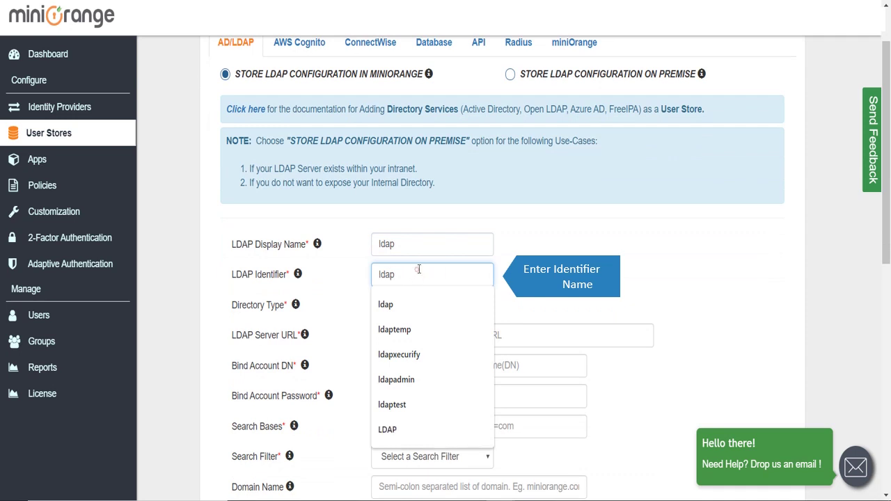
click(562, 263)
- Set directory type Active Directory and server URL moadfs.miniorange.com
scroll(563, 261, down, 2)
click(416, 165)
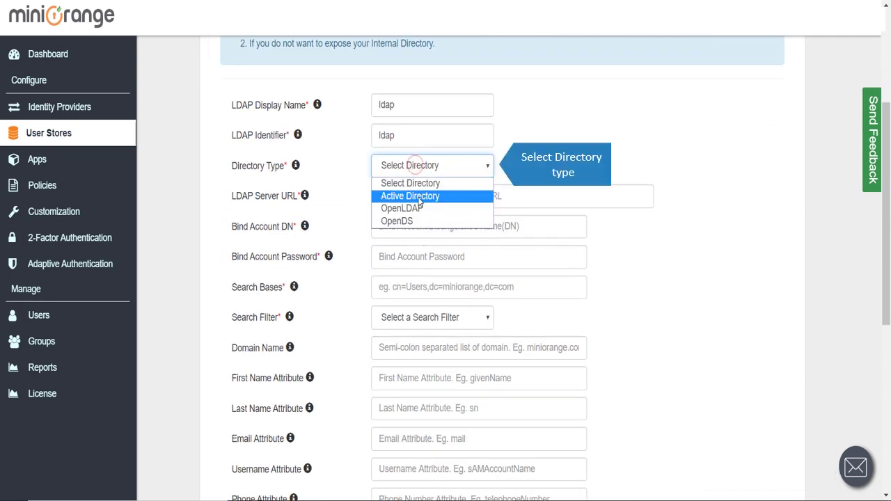
click(419, 197)
click(468, 197)
text(moa)
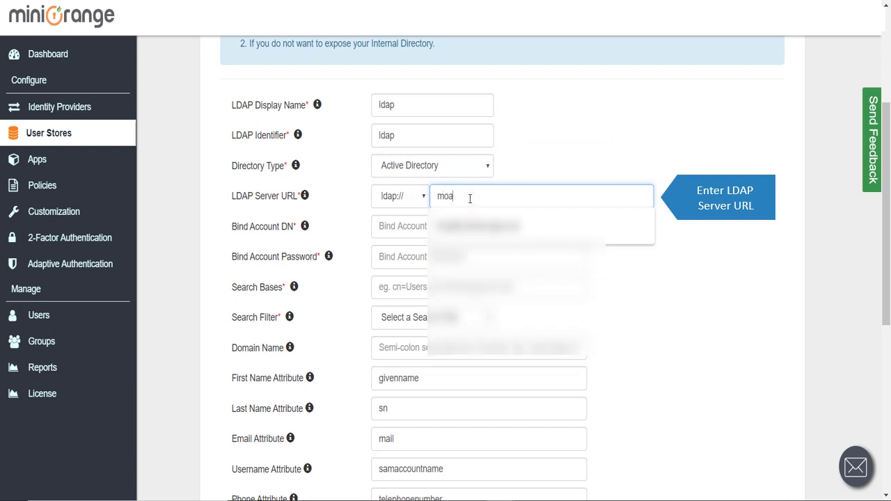
text(dfs)
key(Down)
key(Return)
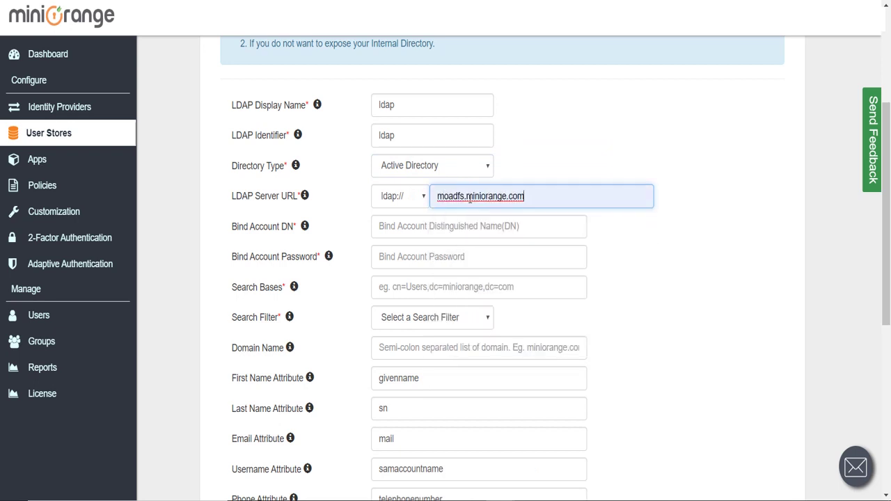
- Fill in the bind account DN and password, and search base dc=miniorange,dc=com
click(488, 227)
text(c)
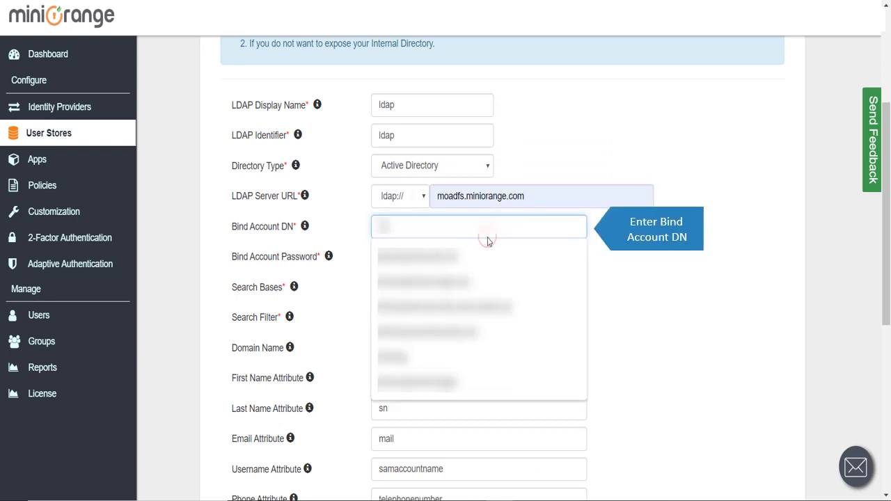
text(admi)
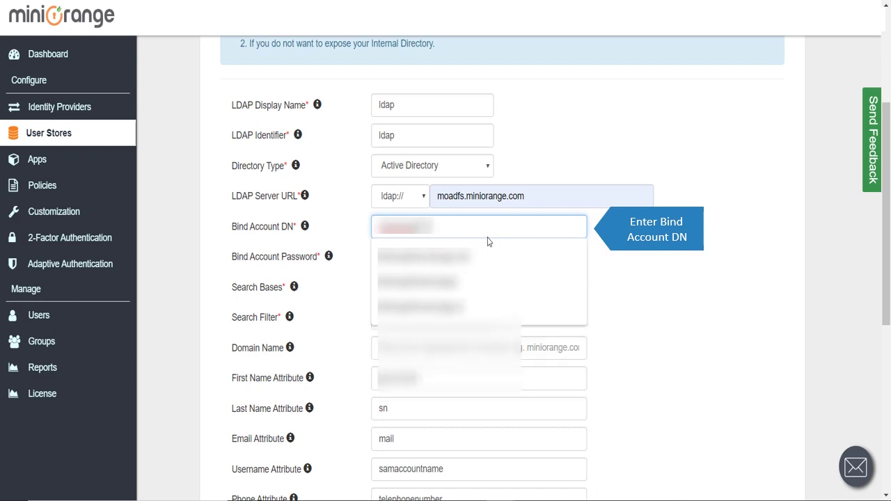
key(Down)
key(Return)
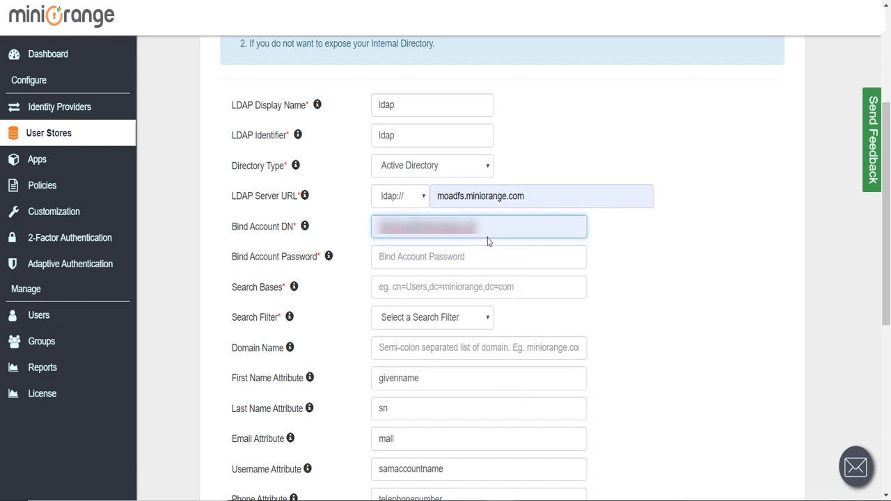
click(488, 250)
text(a)
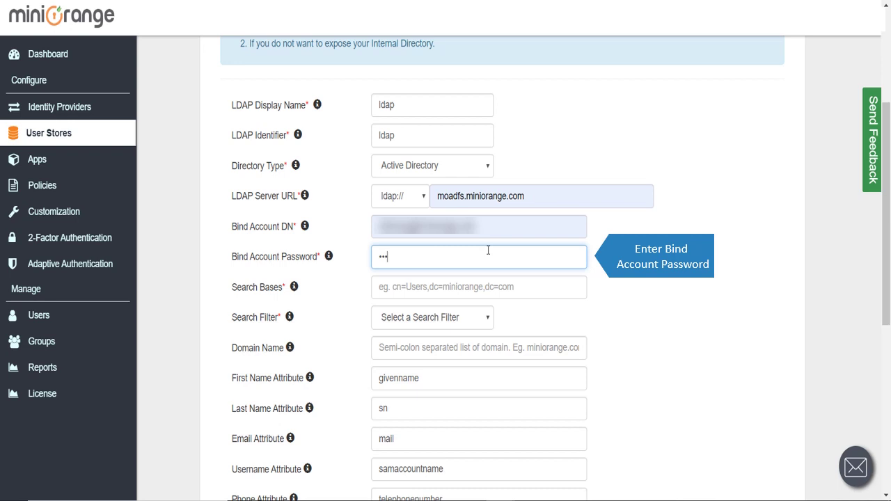
text(••)
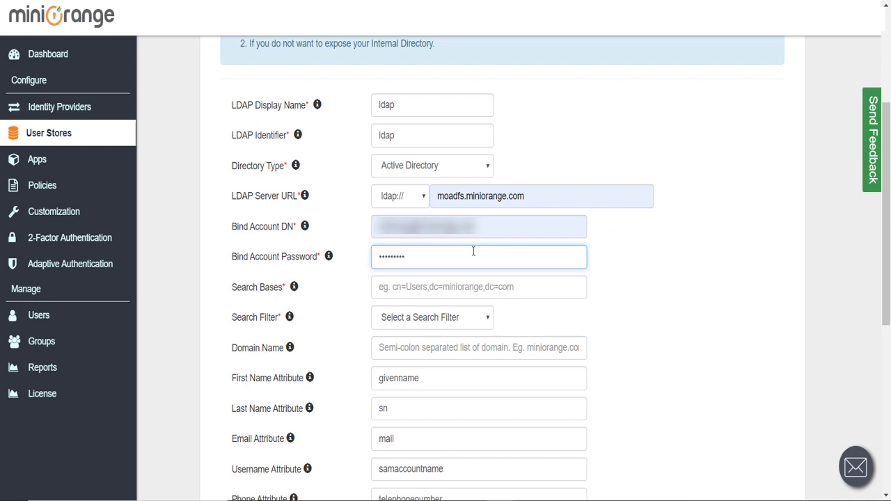
click(473, 285)
click(471, 339)
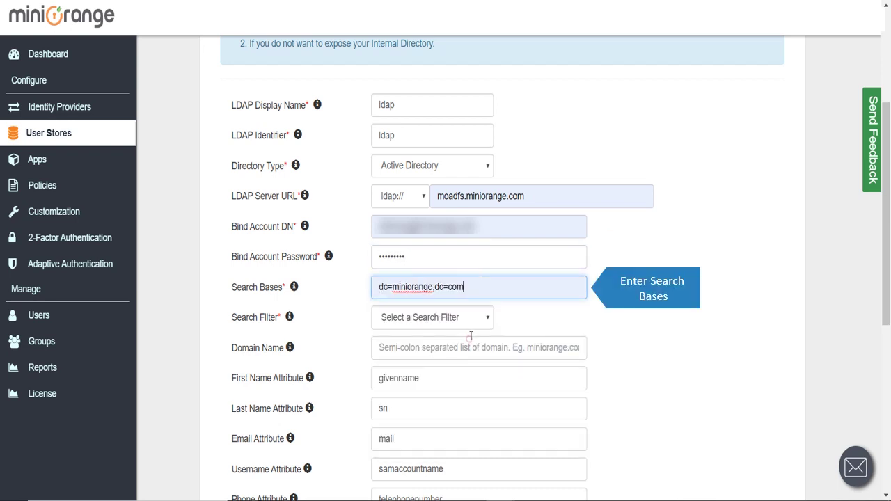
- Enter the custom search filter '()samaccountname=mail=?' and activate LDAP
scroll(470, 336, down, 1)
click(462, 247)
click(466, 355)
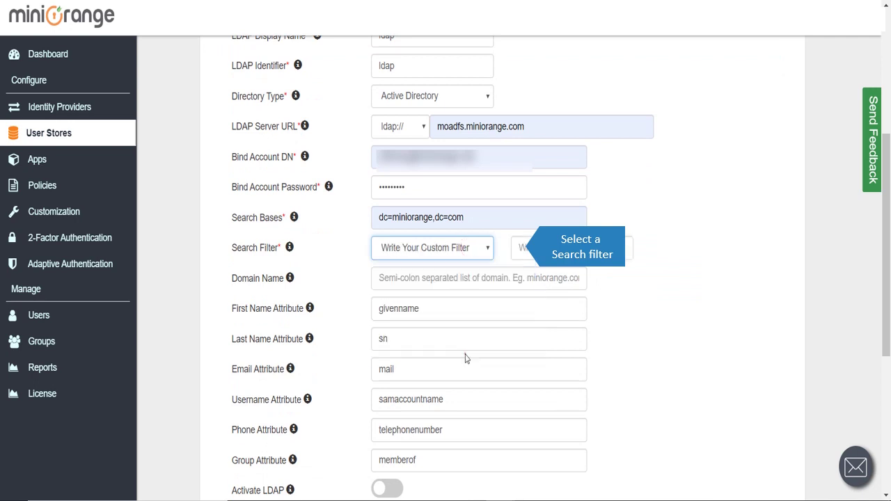
click(547, 256)
text(())
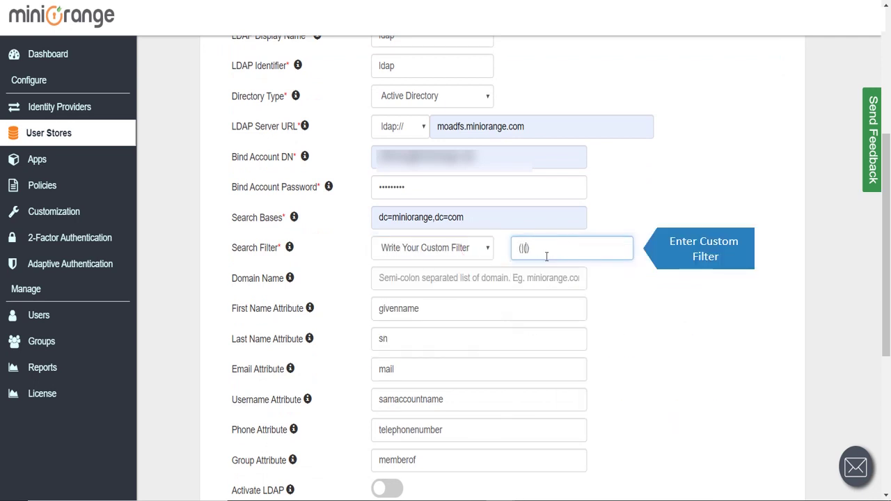
text(samaccountname=)
text(mail=?)
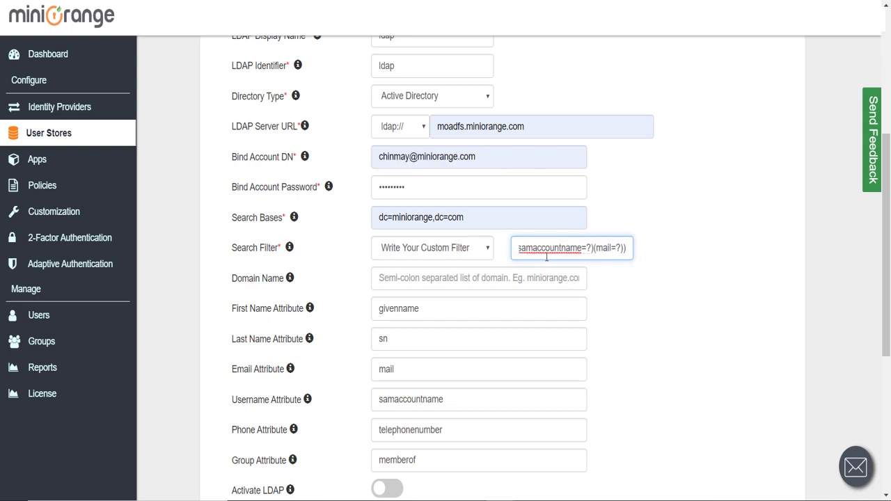
scroll(573, 228, down, 2)
click(394, 350)
scroll(534, 272, down, 3)
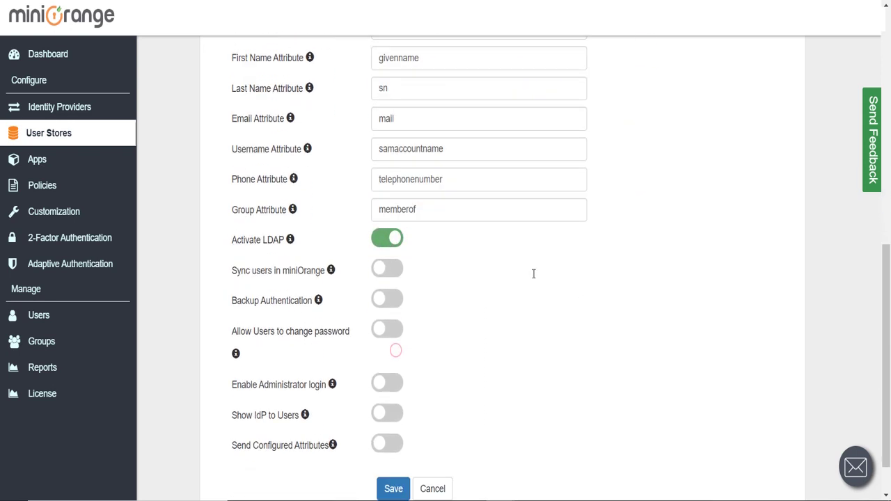
- Save the ldap store and run Test Connection with a directory user's username and password
click(394, 438)
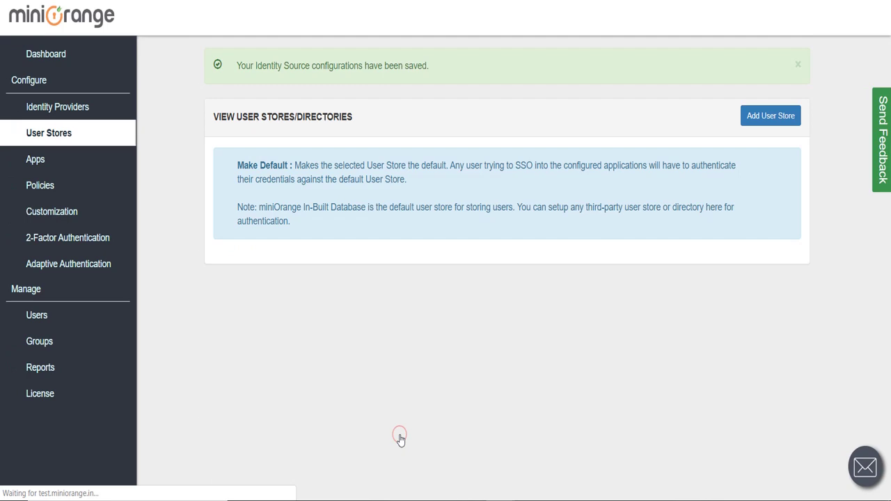
click(594, 318)
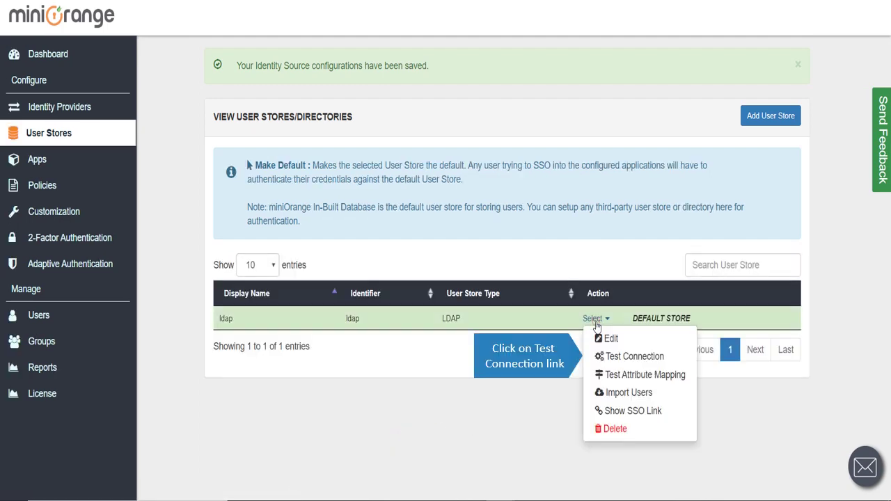
click(616, 355)
click(493, 82)
text(newuser)
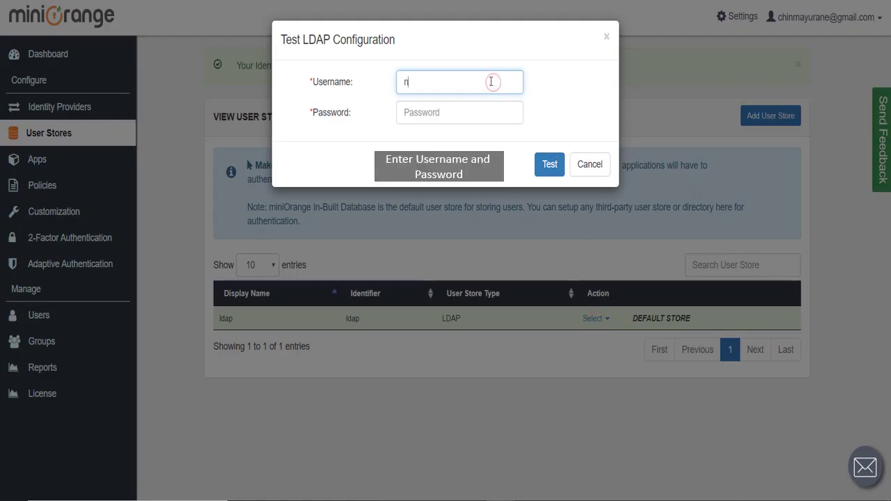
key(Tab)
text(p)
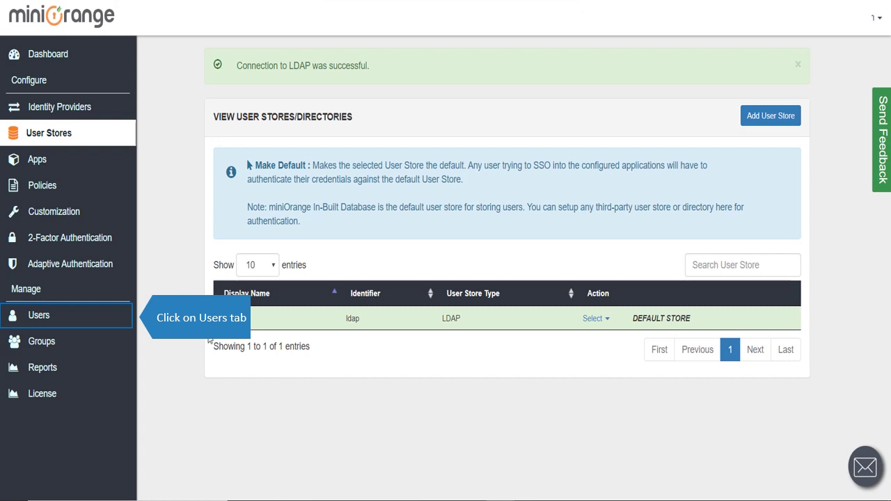
- Turn on Import Users for Active Directory in User Sync/Provisioning and save
click(122, 315)
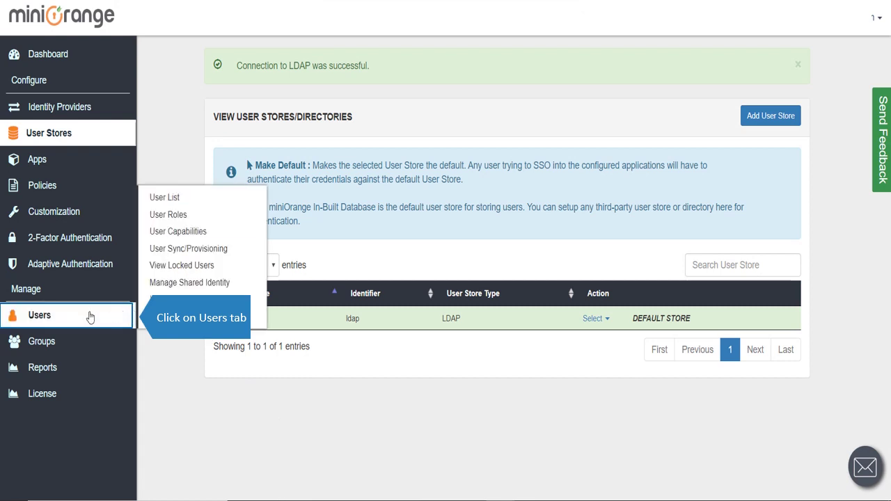
click(181, 254)
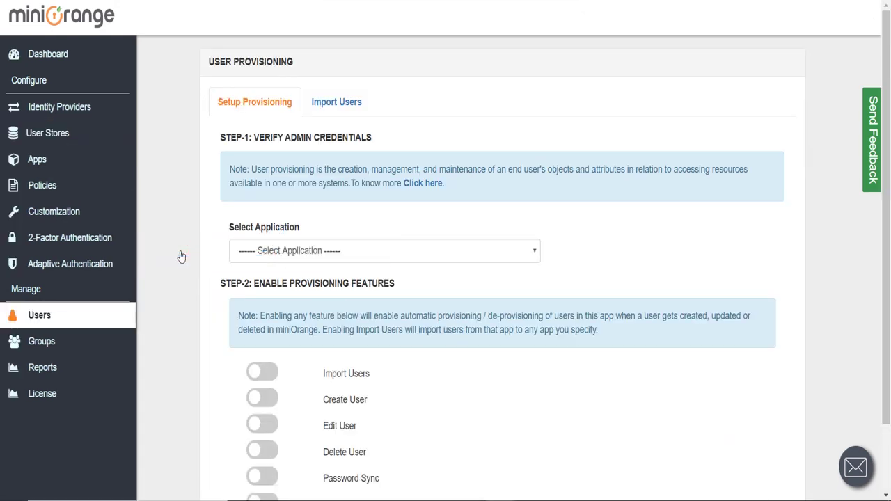
click(251, 255)
click(261, 282)
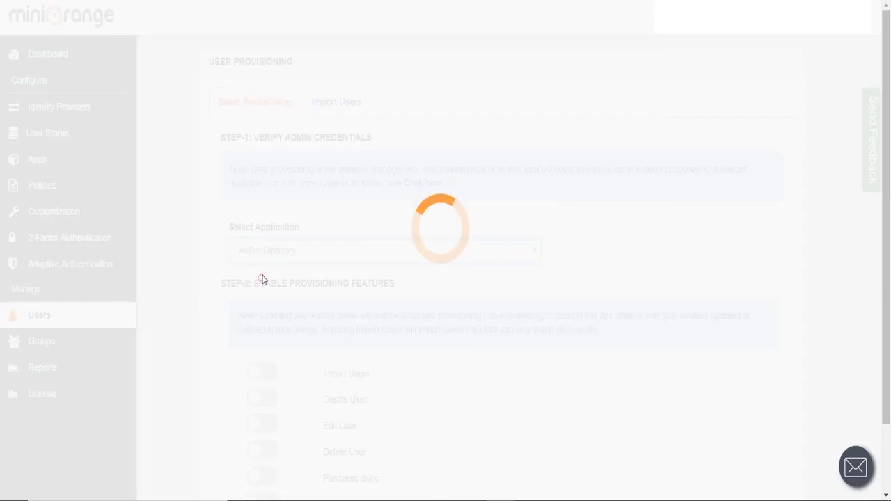
scroll(408, 223, down, 1)
click(262, 238)
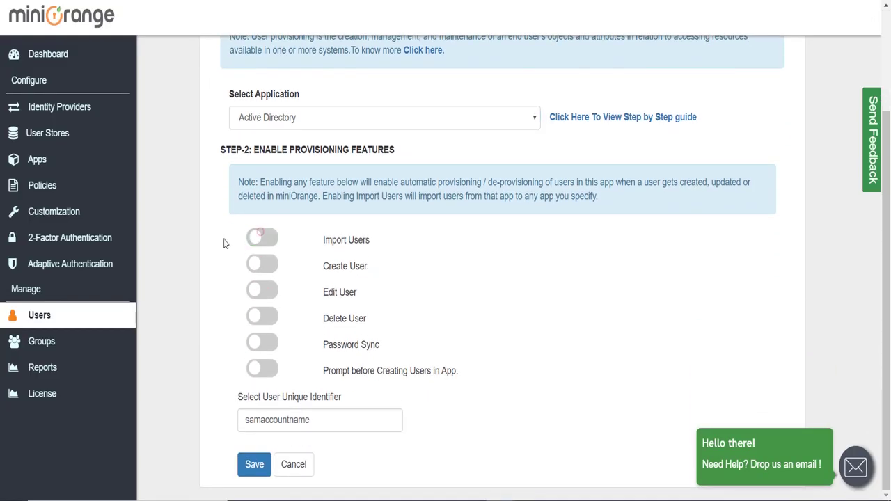
click(265, 241)
click(255, 465)
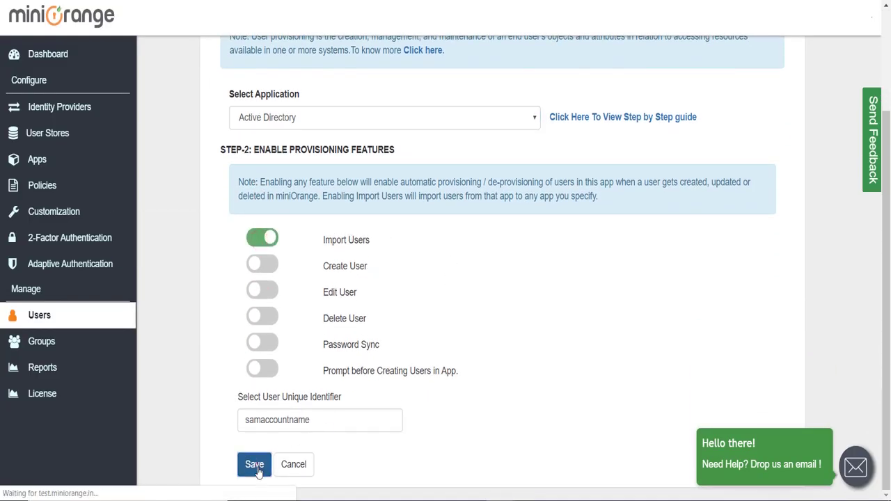
- Import the Active Directory users and view the full user list
click(329, 155)
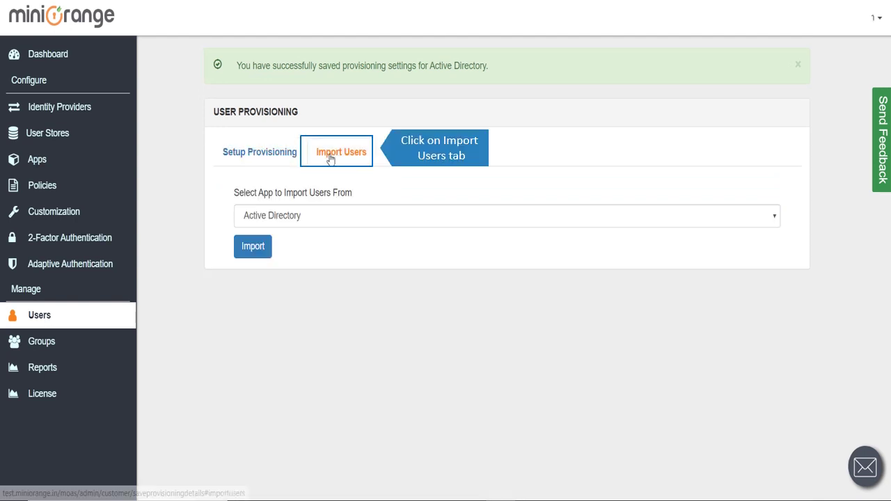
click(254, 248)
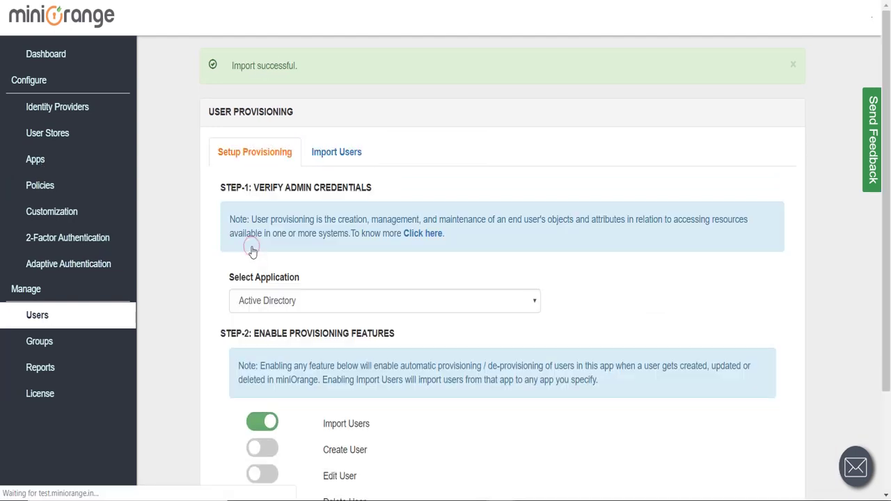
mouse_move(113, 312)
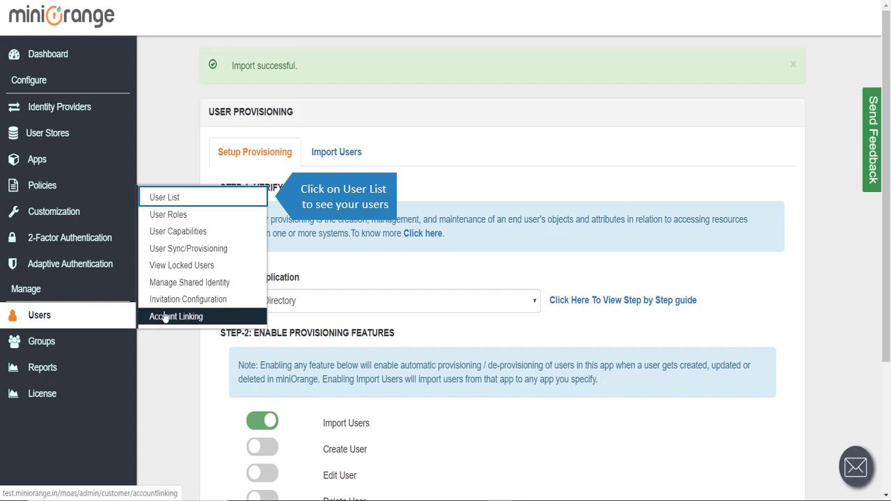
click(178, 199)
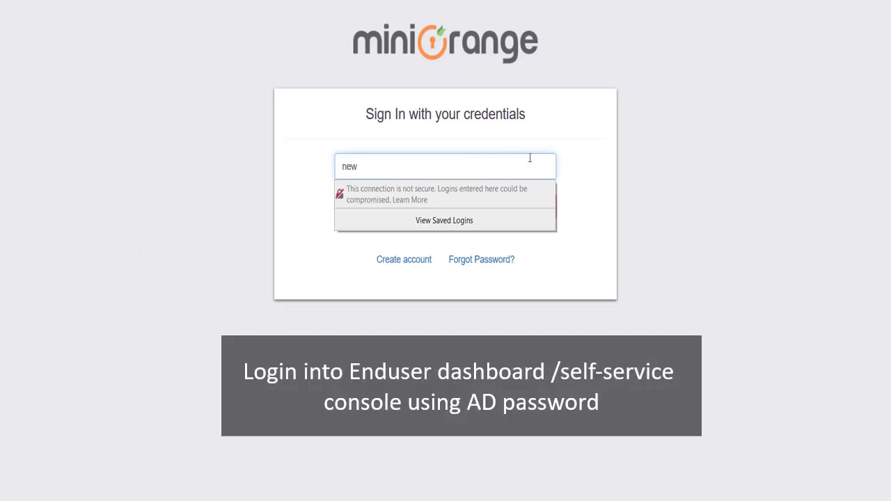
- Log in on the end-user sign-in page with the imported user's username and AD password
text(user)
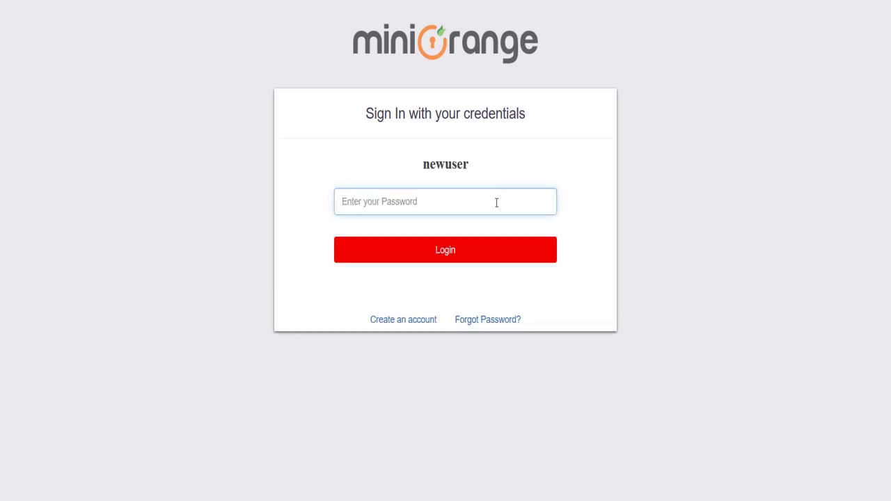
text(••)
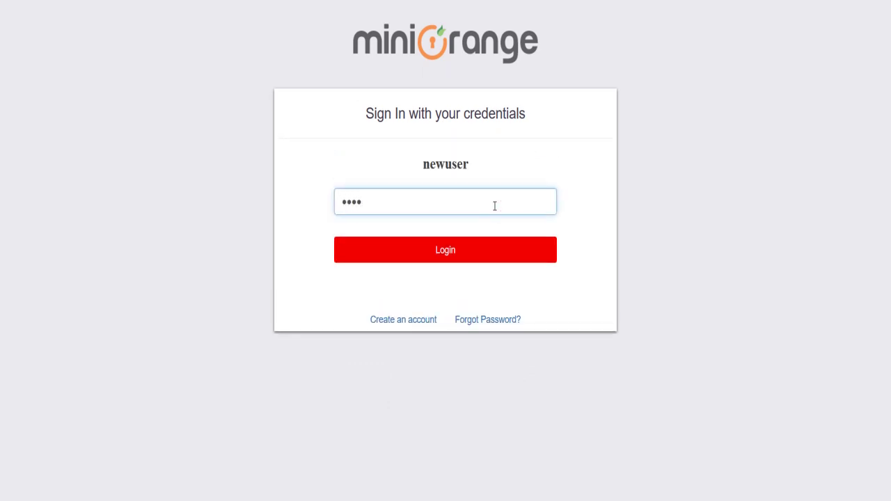
key(Return)
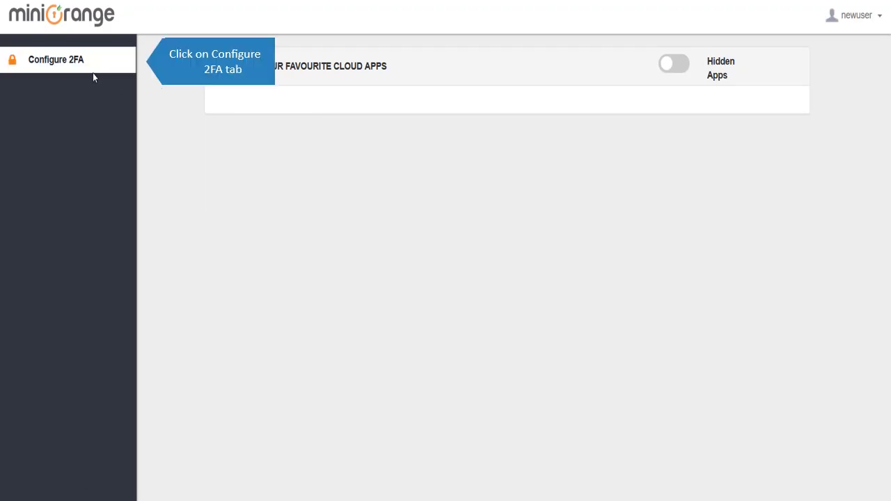
- Reconfigure OTP over SMS with the saved phone number as second factor, then sign out
click(92, 77)
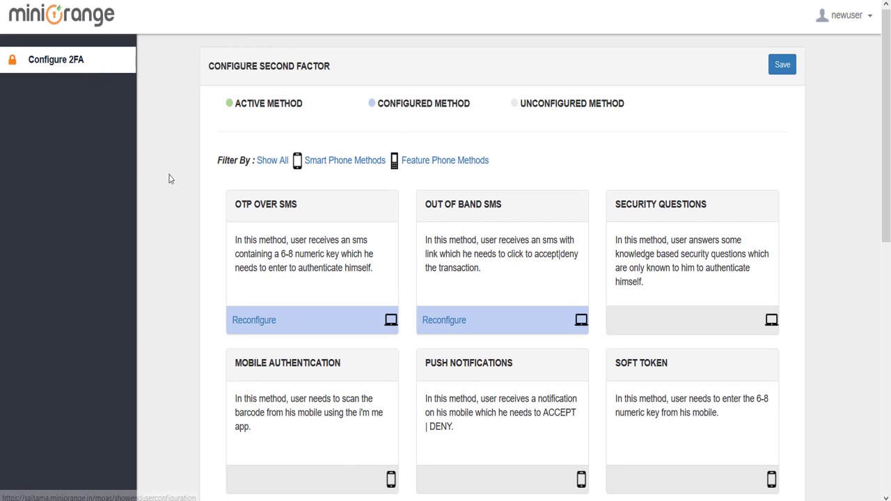
click(254, 313)
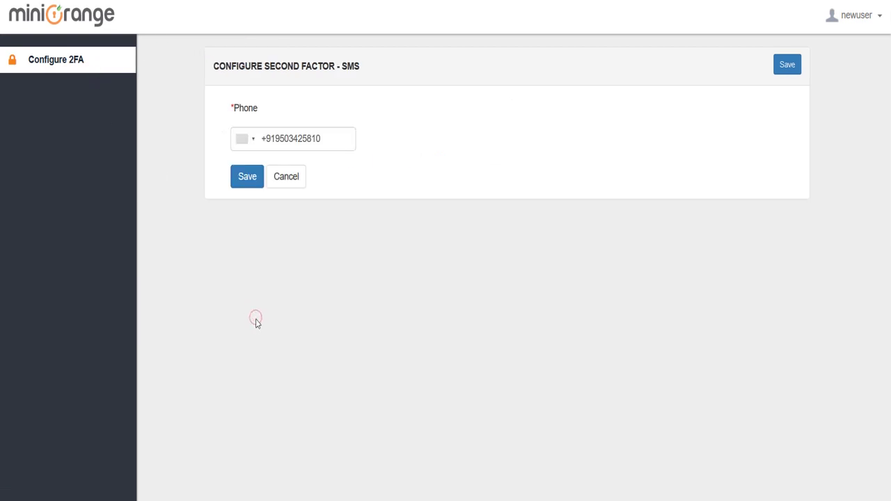
click(249, 177)
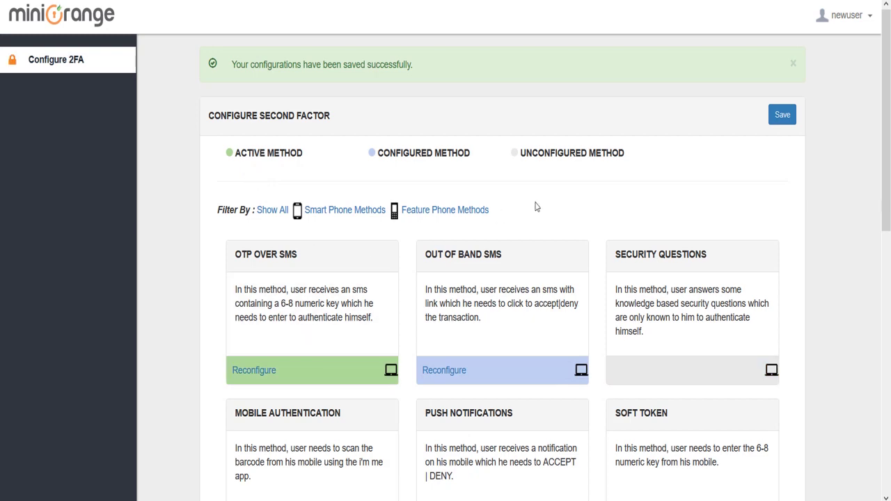
click(780, 113)
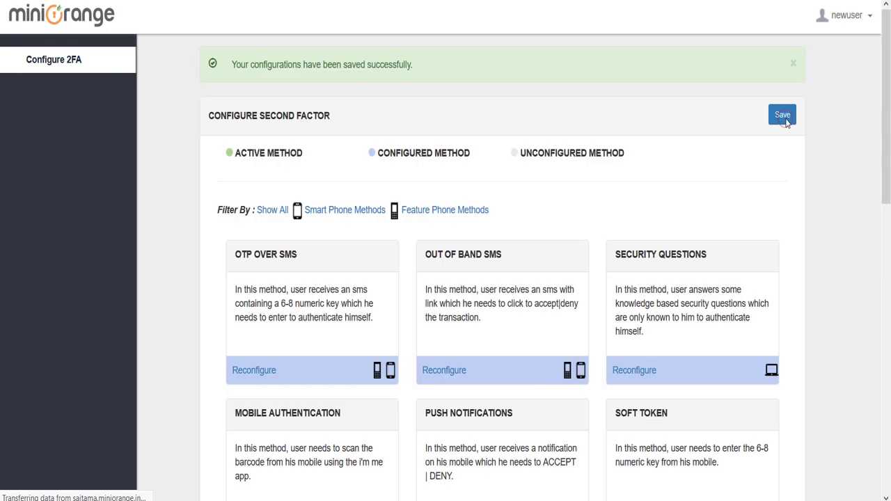
click(855, 20)
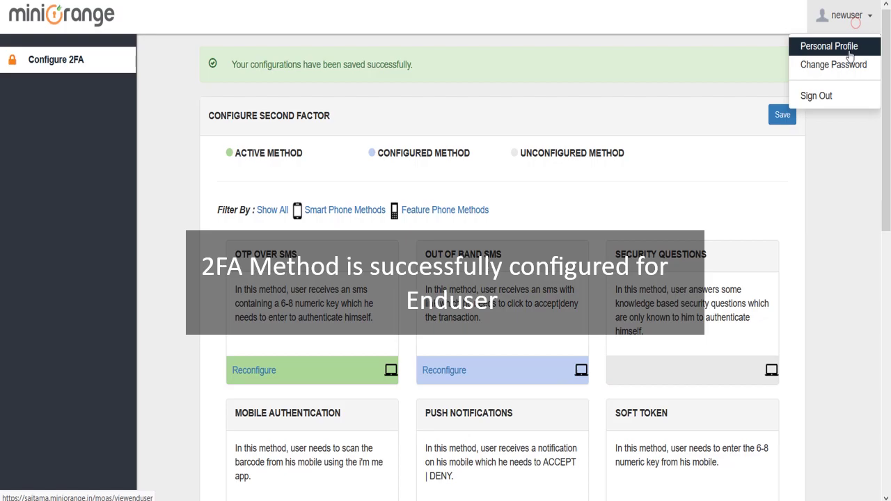
click(829, 102)
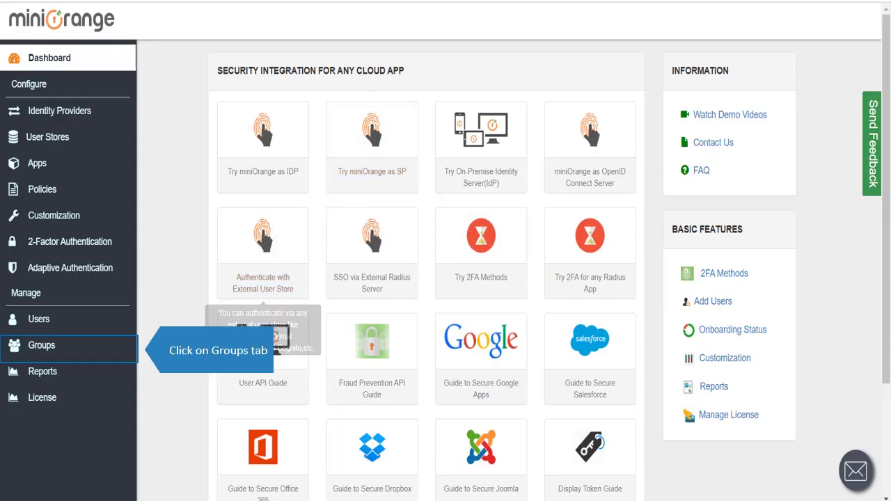
- Create group Fortinet_Group from Groups > Manage Groups
mouse_move(124, 350)
click(175, 314)
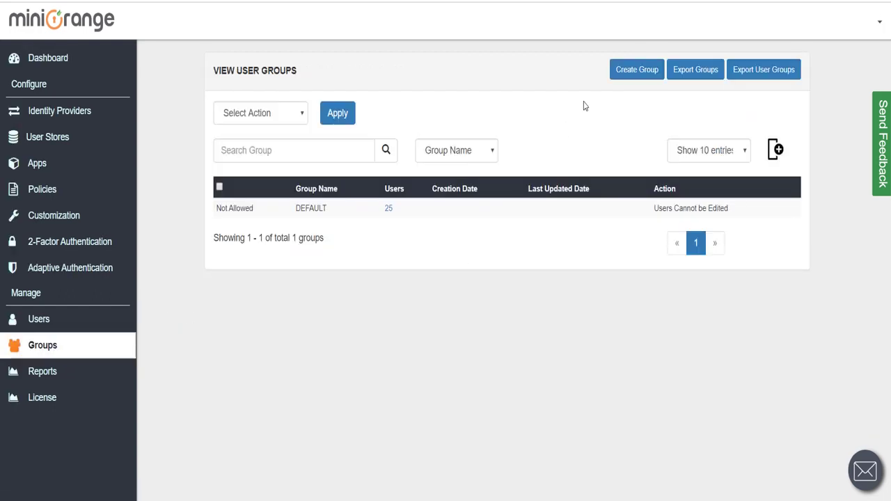
click(621, 72)
click(406, 169)
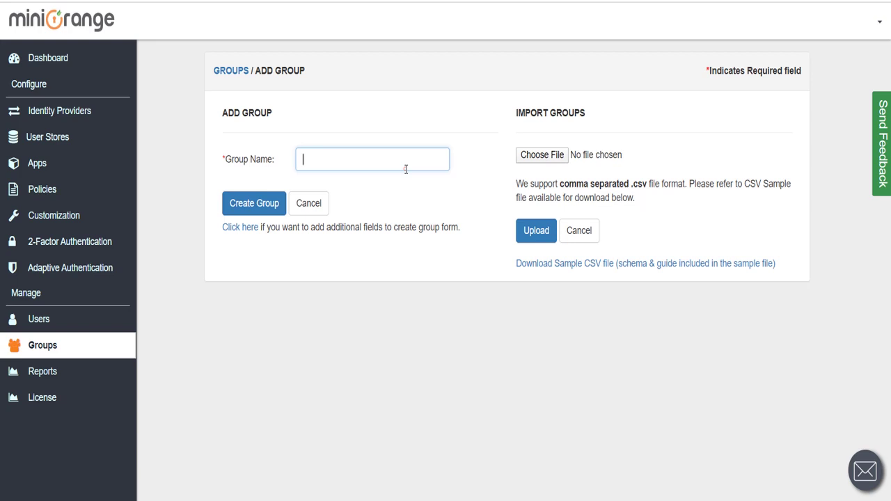
text(Fort)
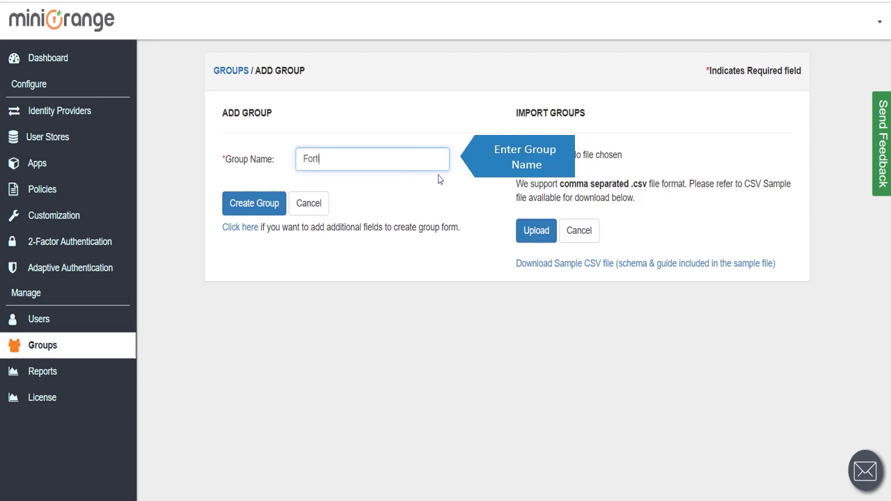
text(inet_Group)
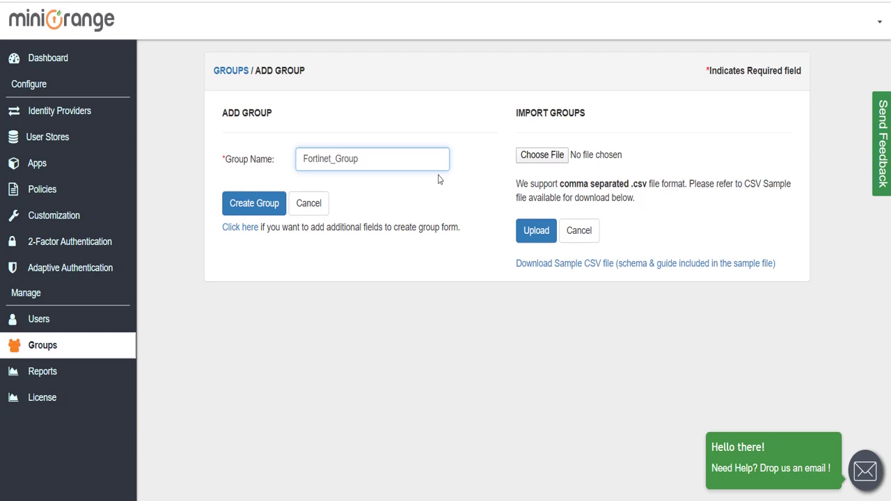
click(269, 208)
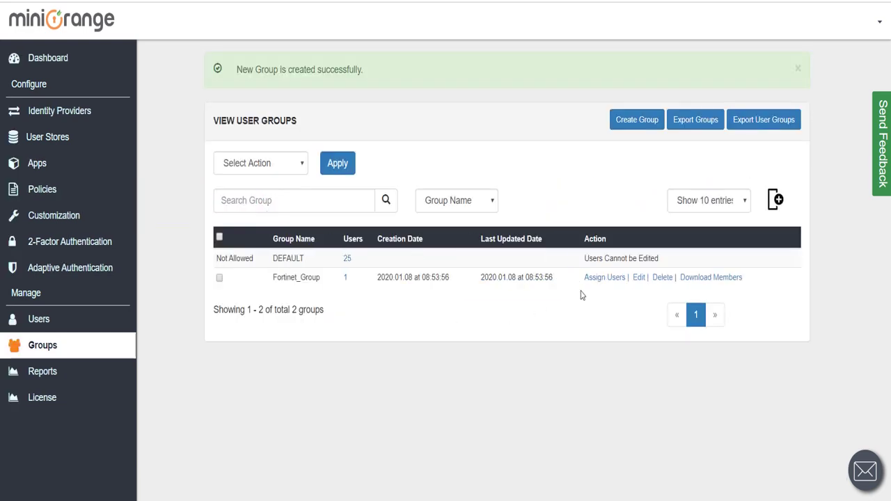
- In Fortinet_Group's Assign Users list, show 200 entries and tick three users
click(601, 278)
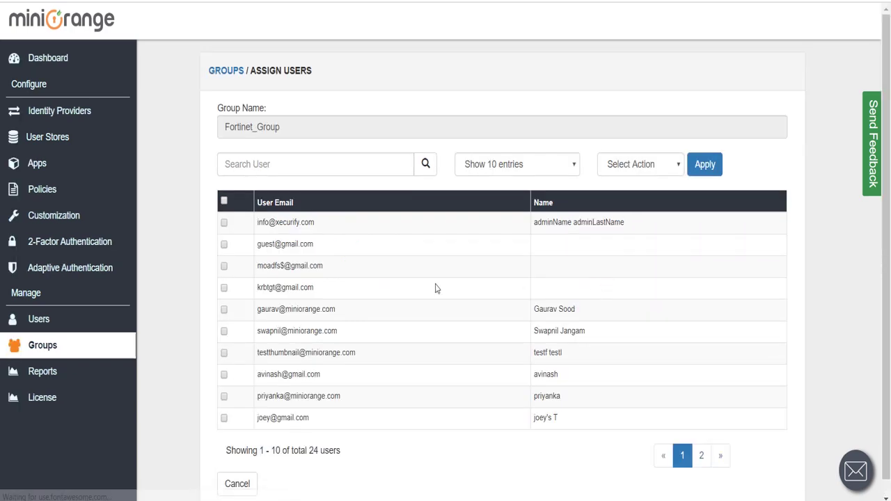
scroll(467, 223, down, 1)
click(501, 147)
click(499, 216)
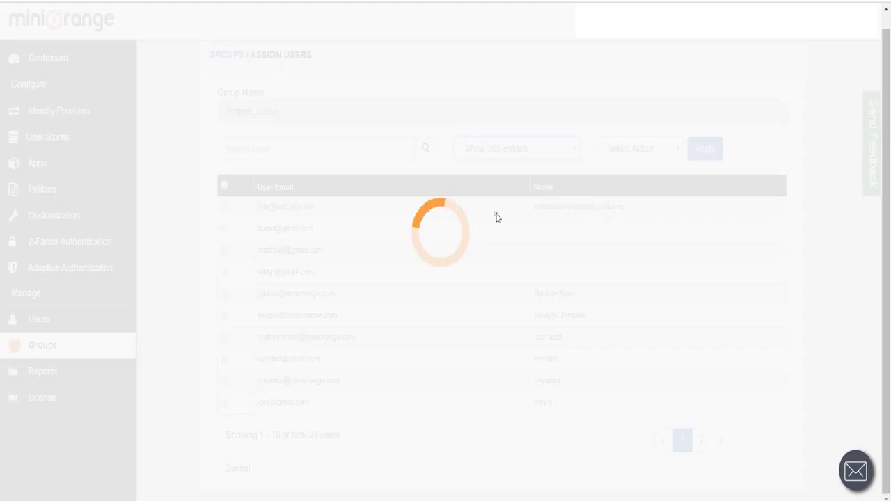
scroll(497, 216, down, 2)
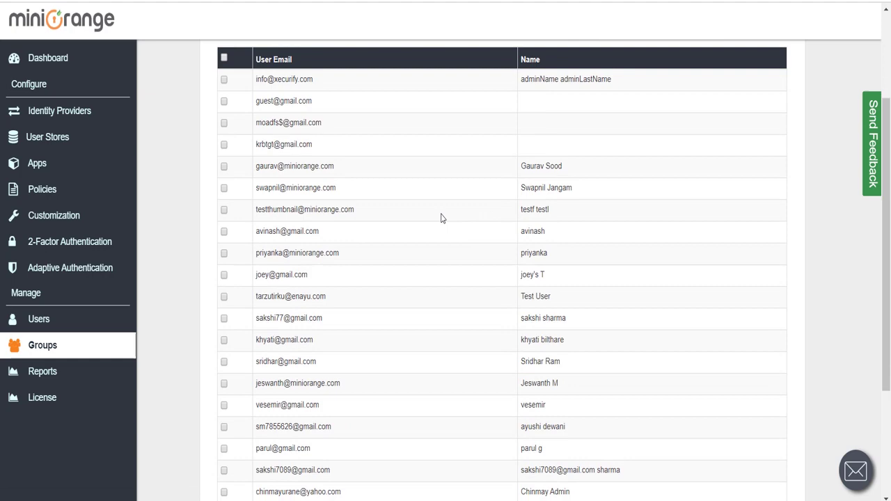
scroll(441, 218, down, 3)
click(224, 403)
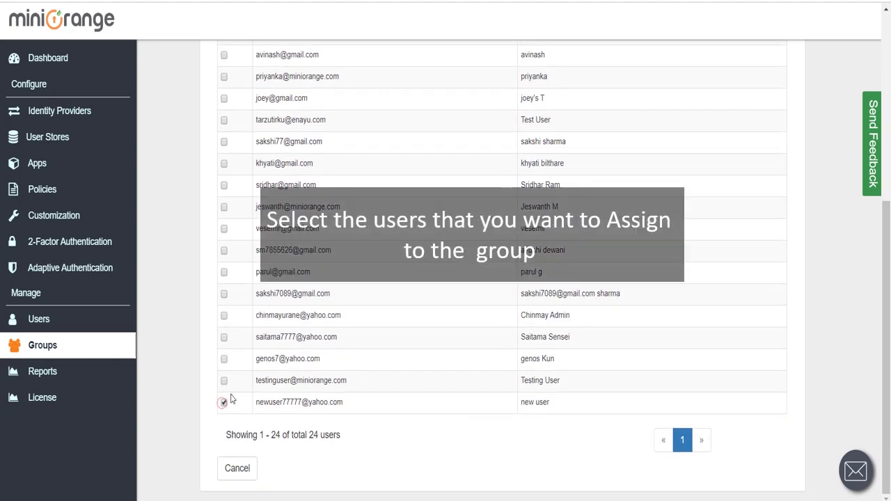
click(224, 360)
click(223, 337)
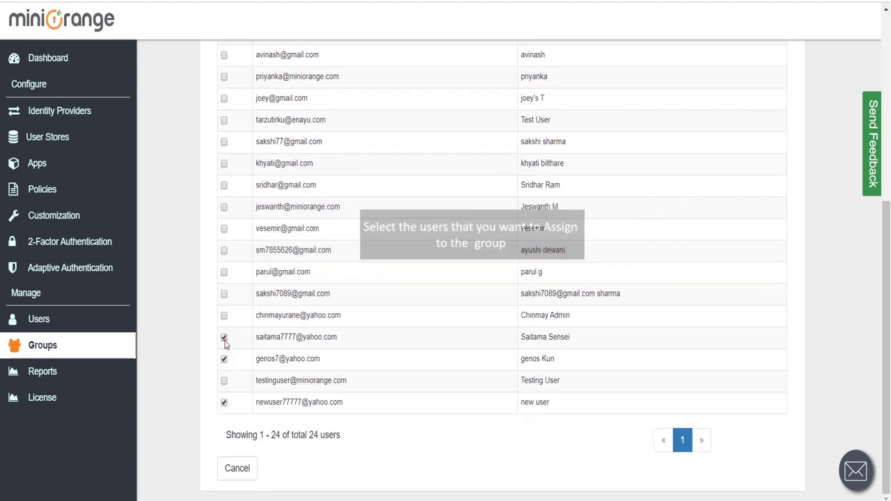
- Apply Assign to Group so the selected users join Fortinet_Group
scroll(491, 321, up, 4)
scroll(491, 321, up, 1)
click(644, 164)
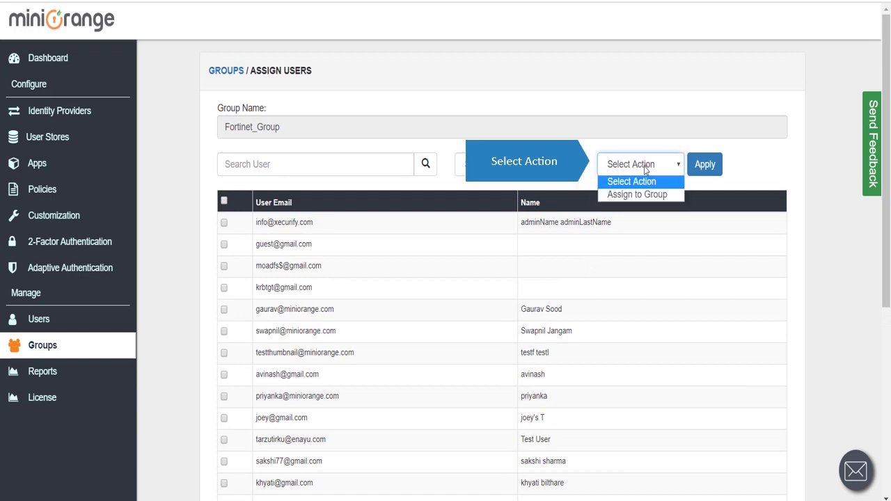
click(644, 195)
click(705, 166)
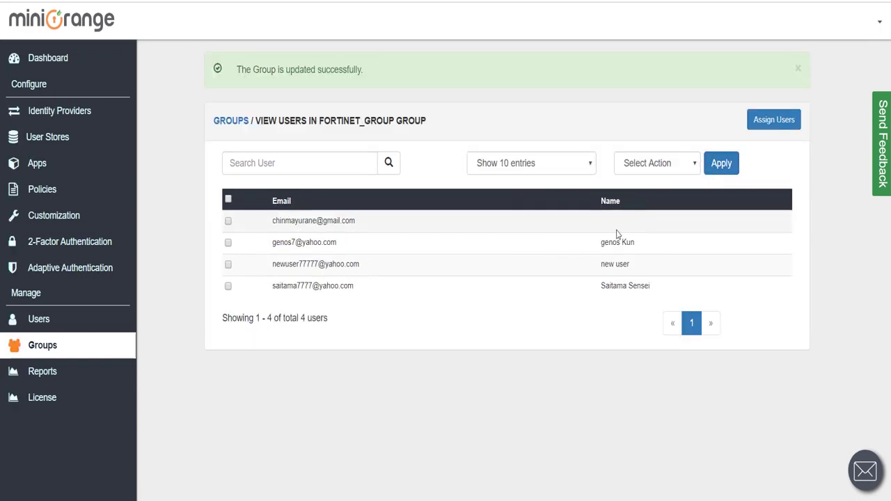
- Start a new app authentication policy for Fortinet_app applied to Fortinet_Group
click(43, 192)
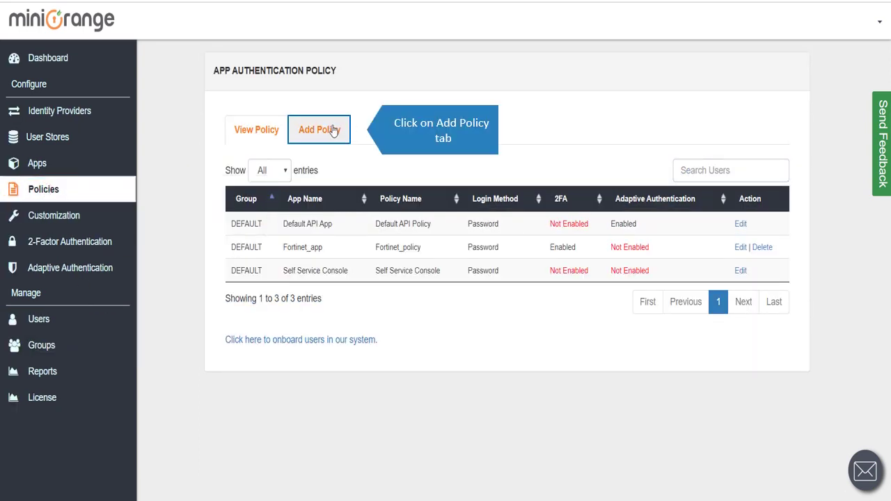
click(327, 129)
scroll(404, 135, down, 1)
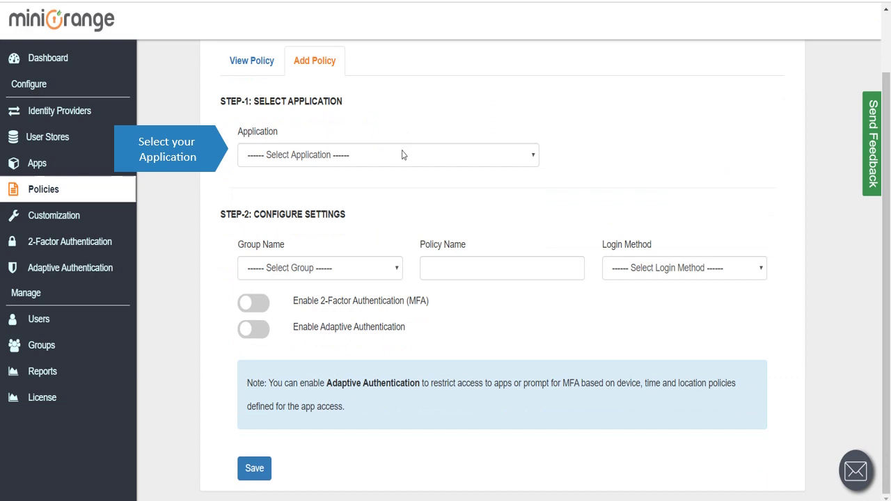
click(400, 153)
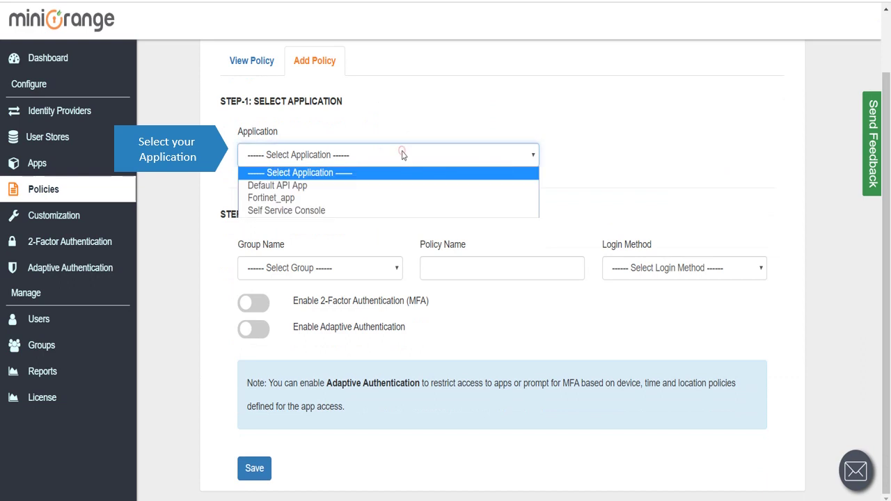
click(319, 198)
click(316, 265)
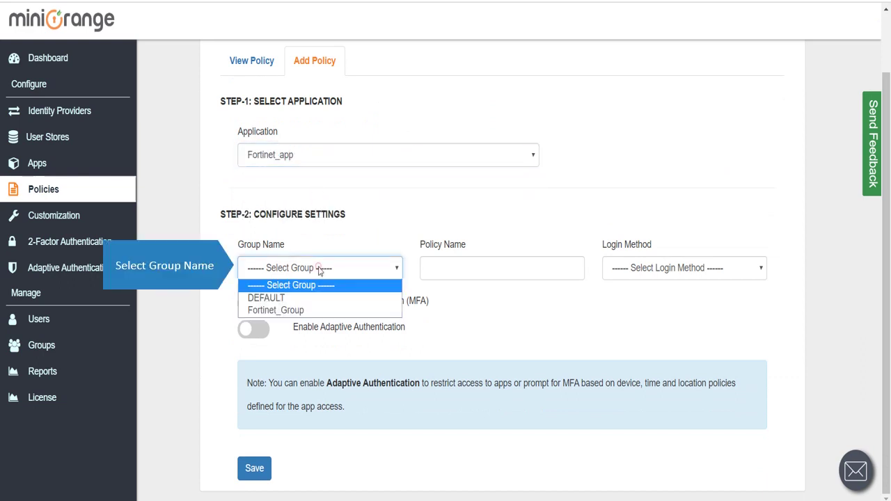
click(299, 308)
- Name the policy Other_policy, use OTP/Push/Mobile Token password-less login, and save it
click(446, 272)
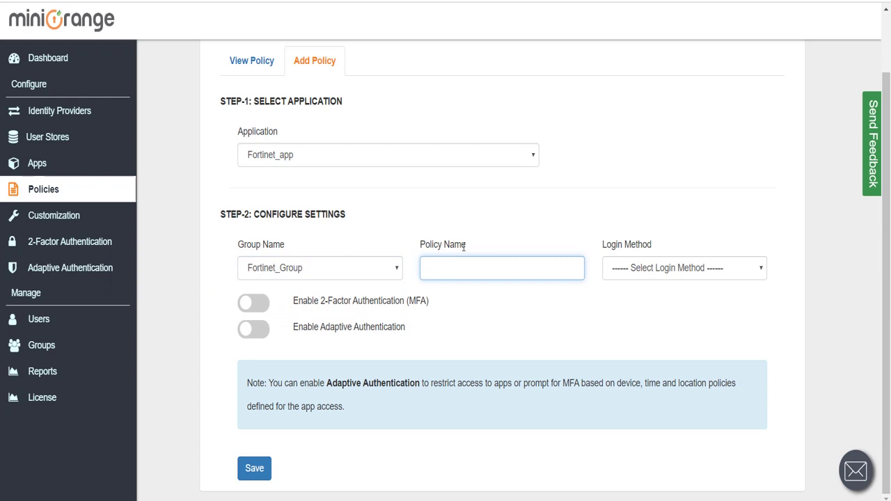
text(O)
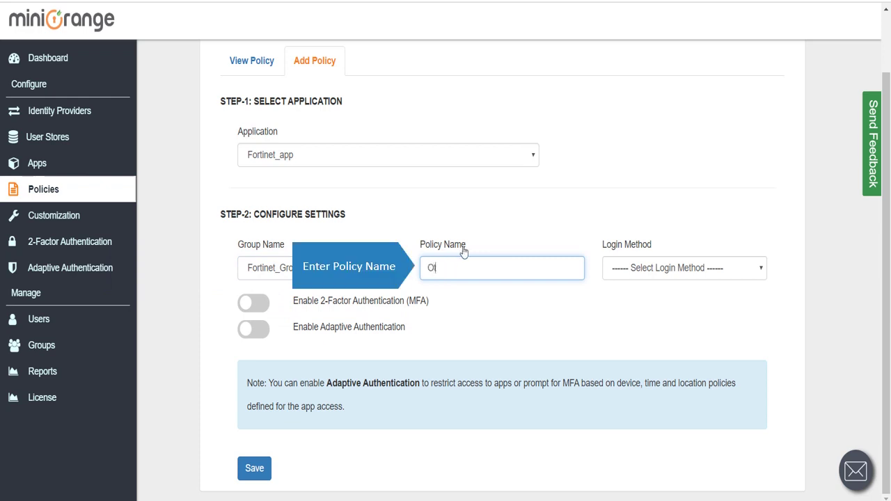
text(ther_policy)
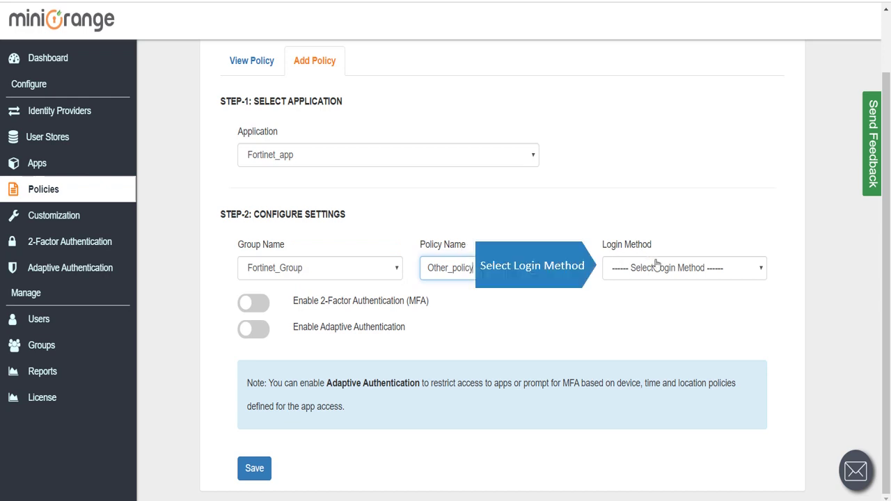
click(655, 266)
click(663, 312)
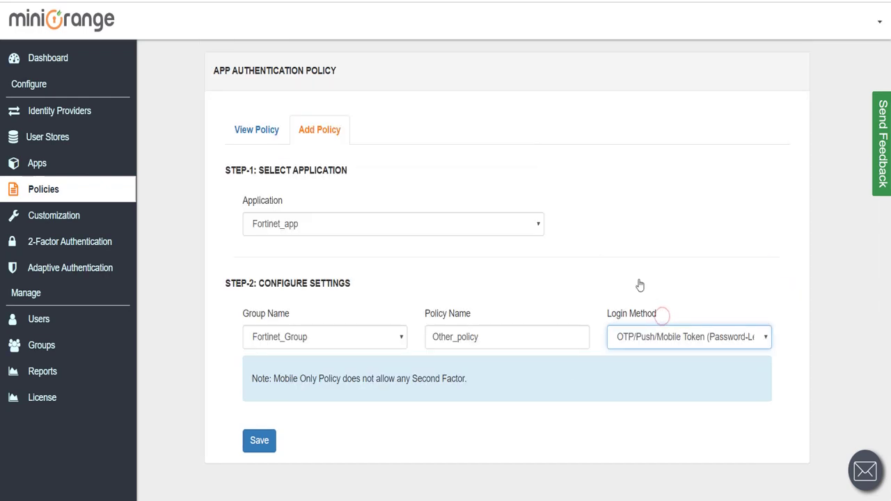
click(259, 441)
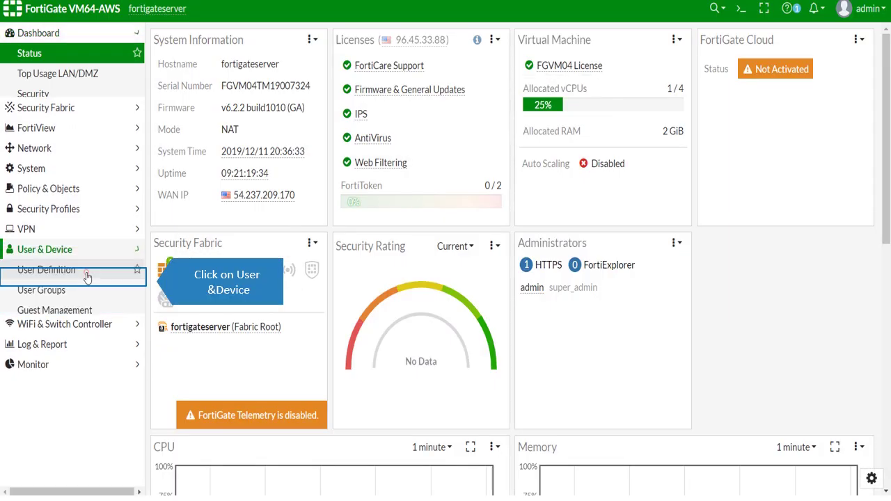
- Create a RADIUS server named miniorange_radius_server with the pasted server address and shared secret
click(49, 318)
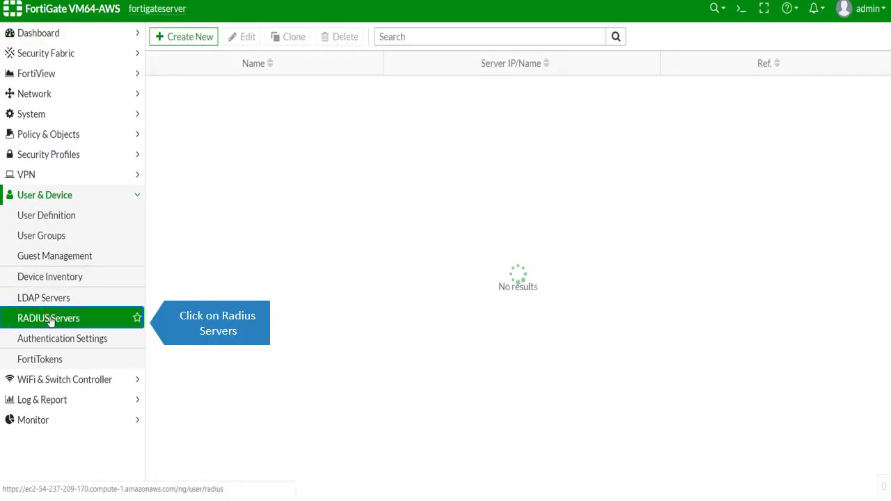
click(187, 41)
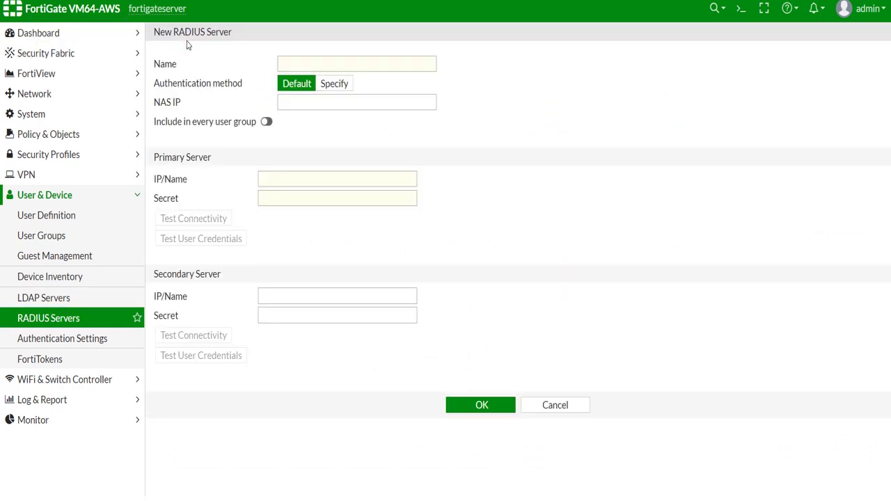
click(296, 67)
text(miniorange_radius_server)
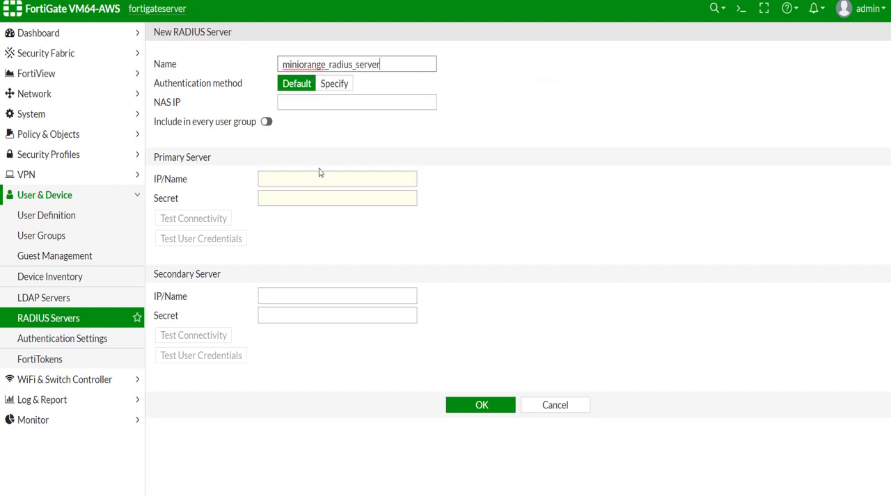
click(321, 174)
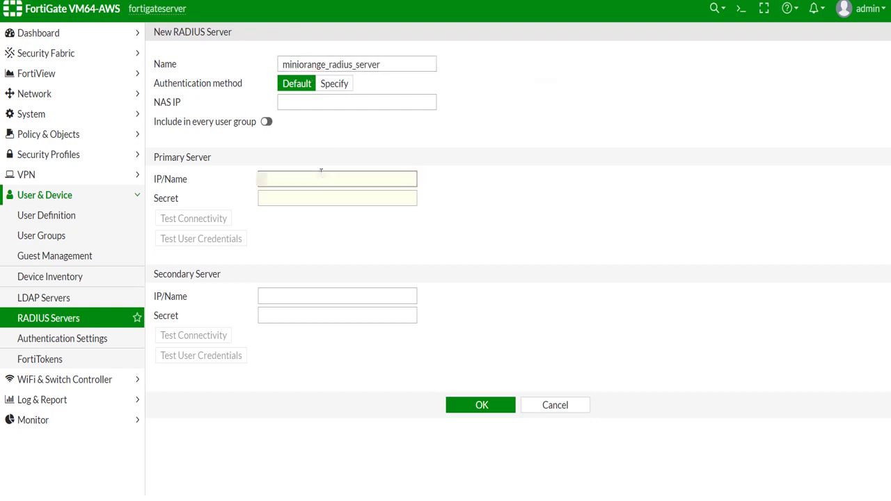
key(ctrl+v)
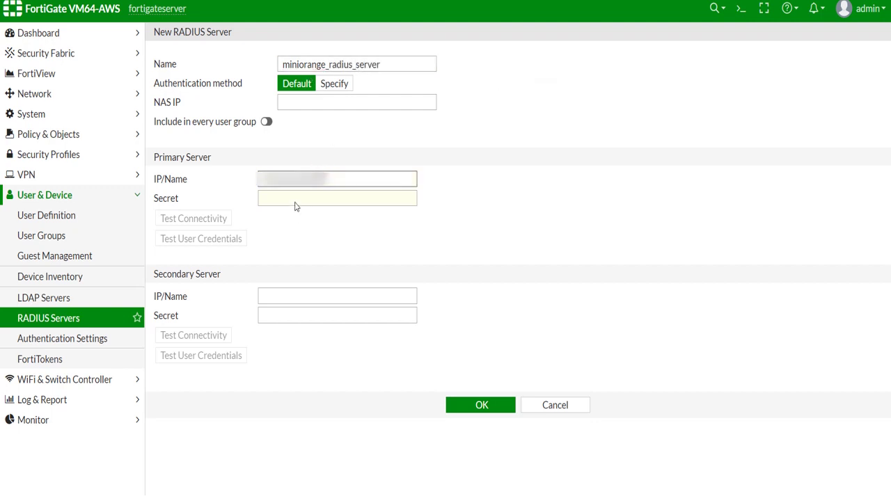
click(295, 200)
text(123)
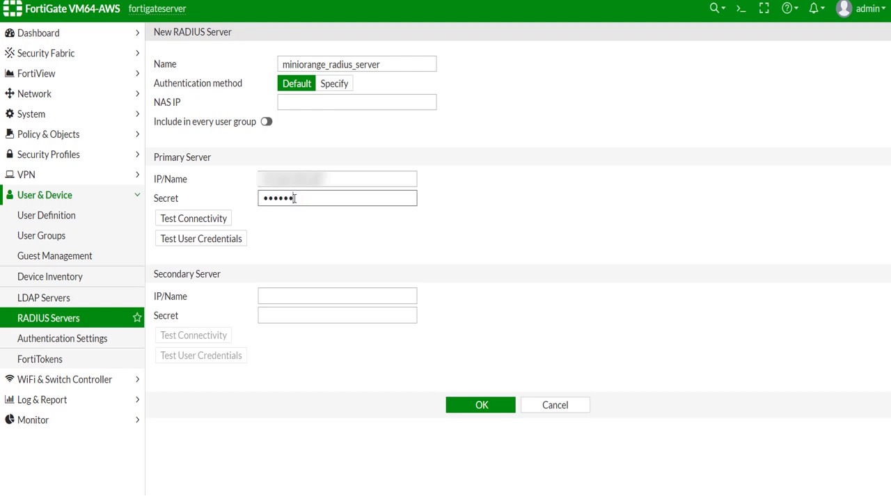
- Test connectivity successfully, save the RADIUS server, and show the user groups list
click(224, 218)
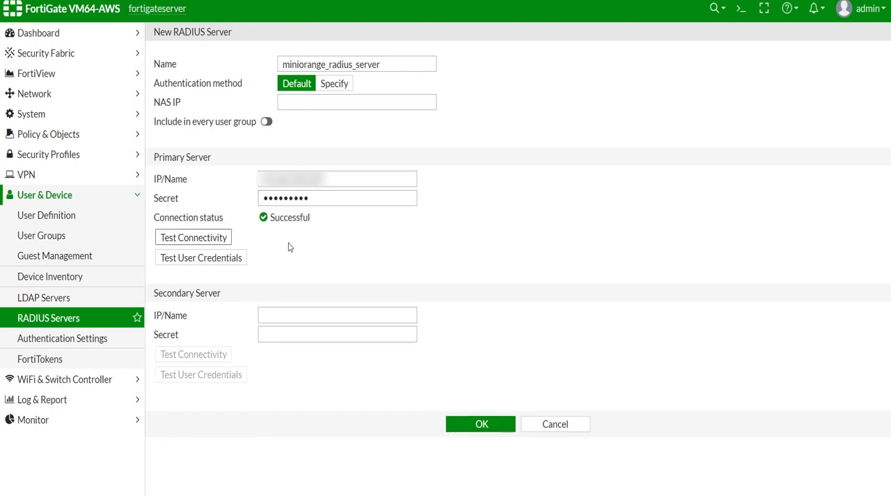
click(475, 433)
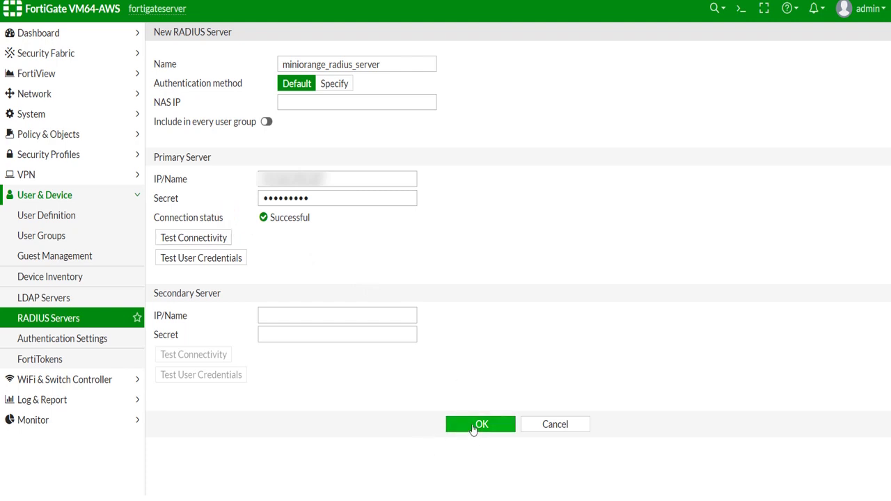
click(477, 425)
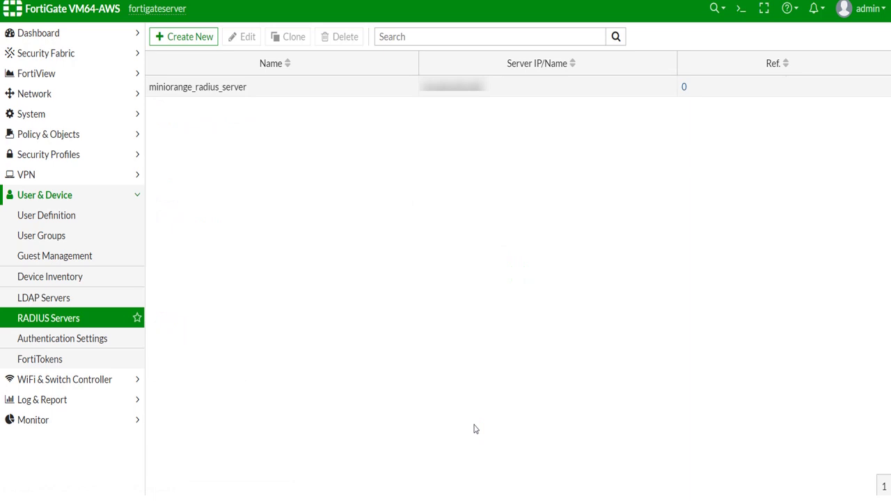
click(83, 240)
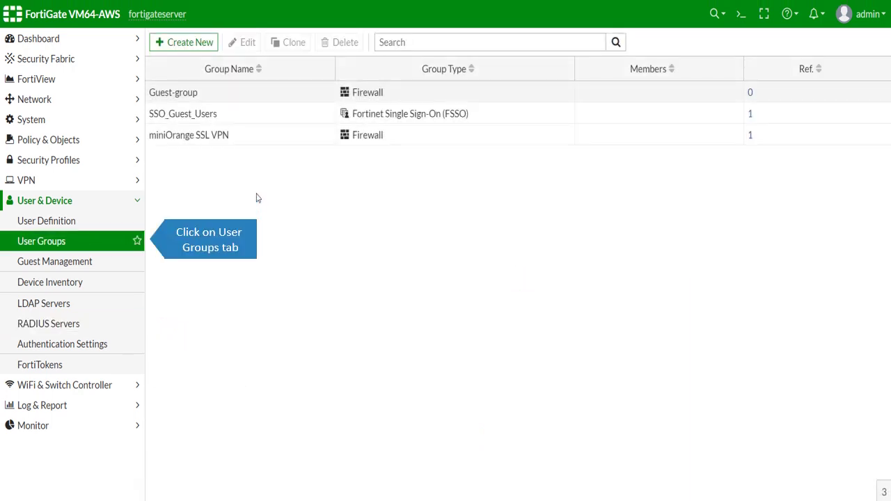
- Create Firewall user group radius_group with miniorange_radius_server as its remote group
click(202, 42)
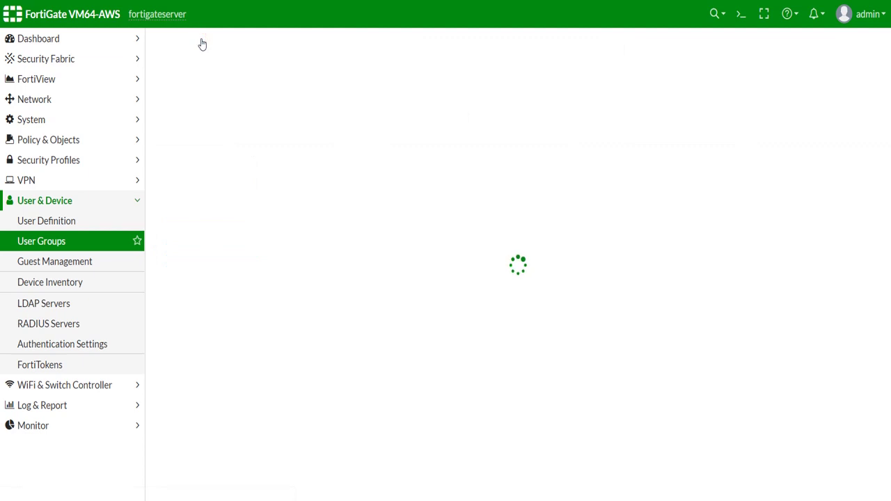
click(296, 71)
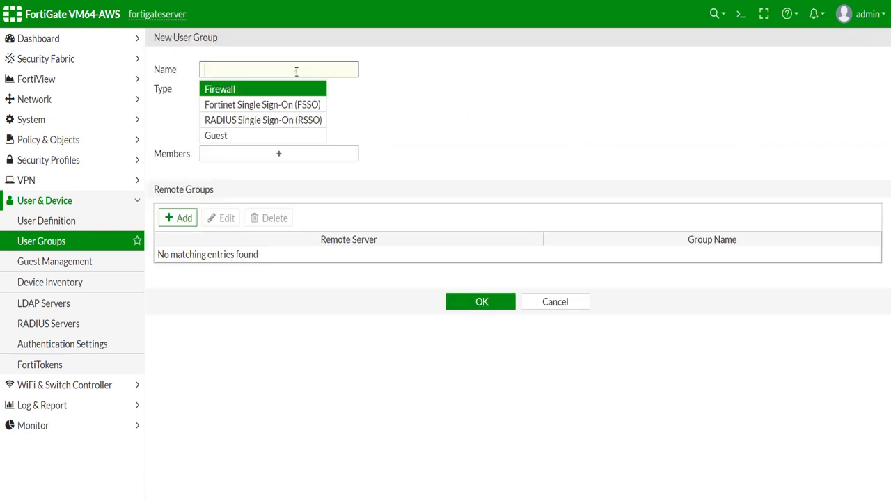
text(radius_group)
click(178, 218)
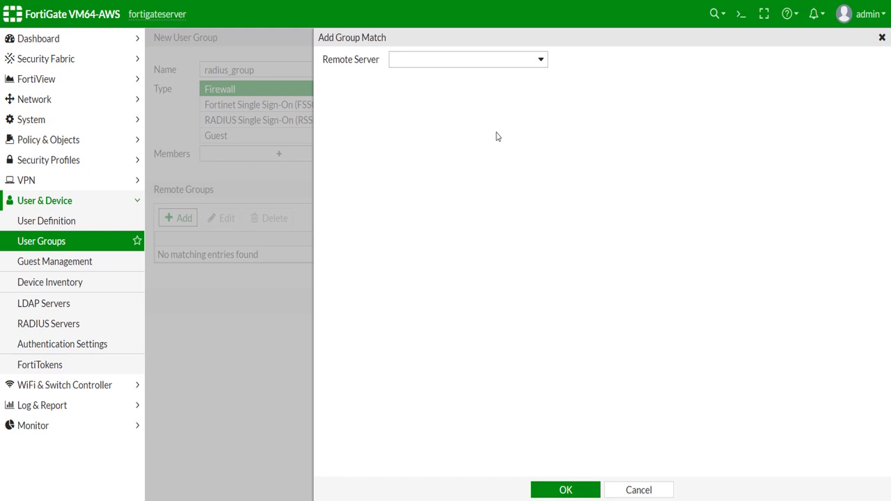
click(541, 62)
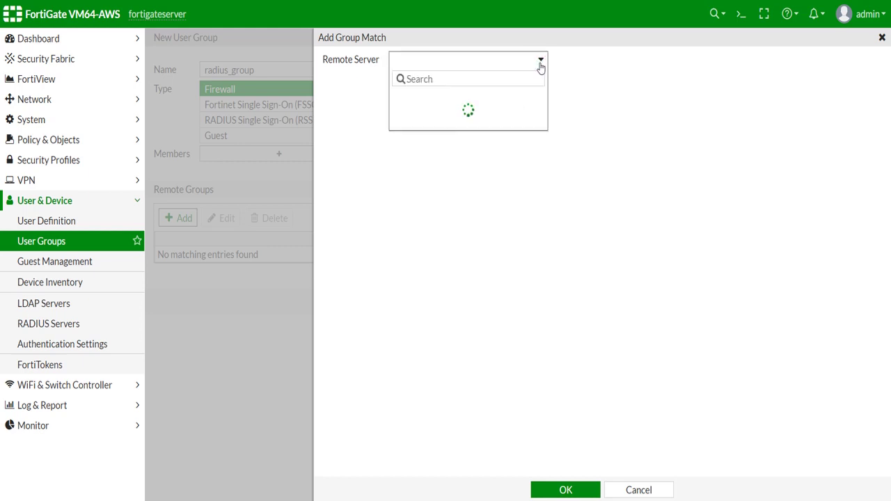
click(500, 122)
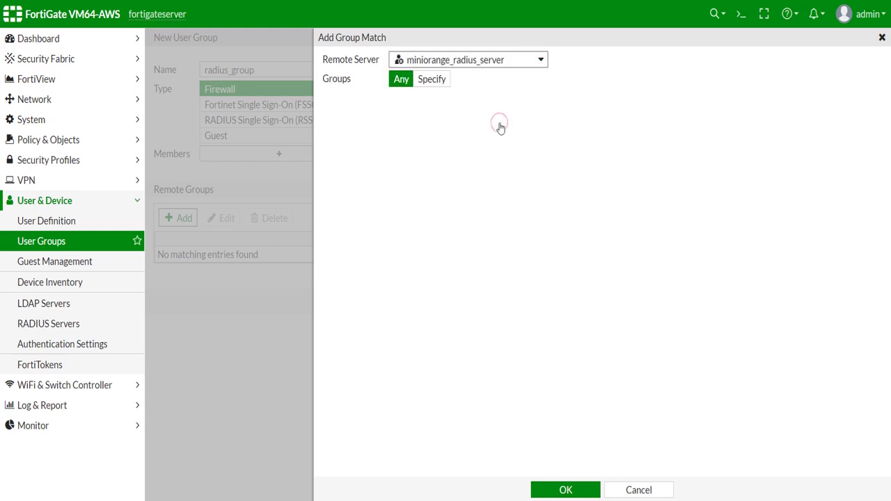
click(575, 491)
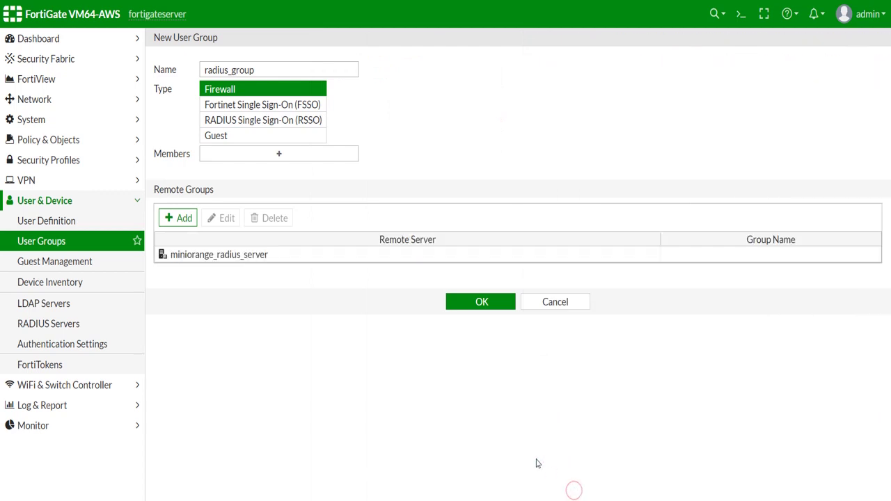
click(470, 302)
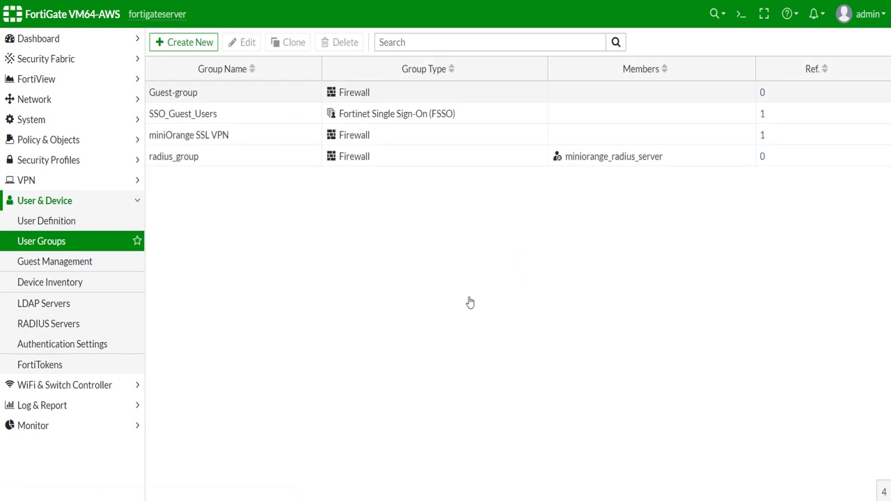
- Start an IPsec wizard tunnel named miniorange as a Remote Access VPN
click(135, 180)
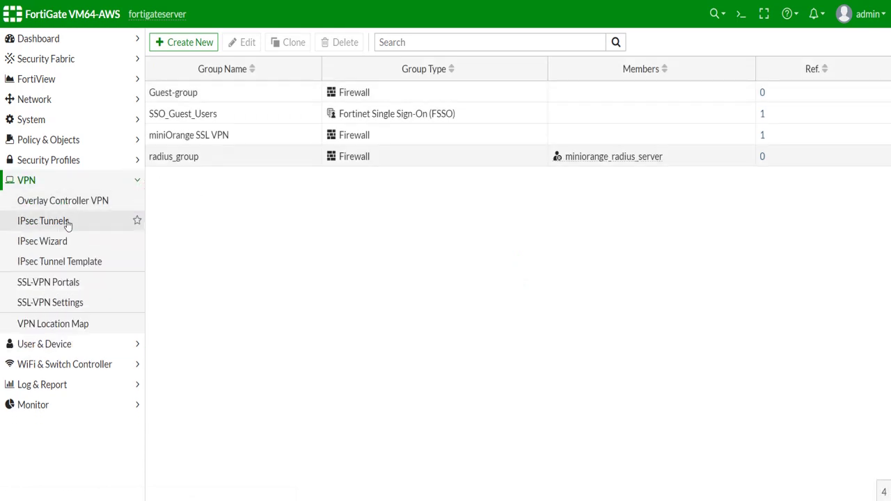
click(42, 245)
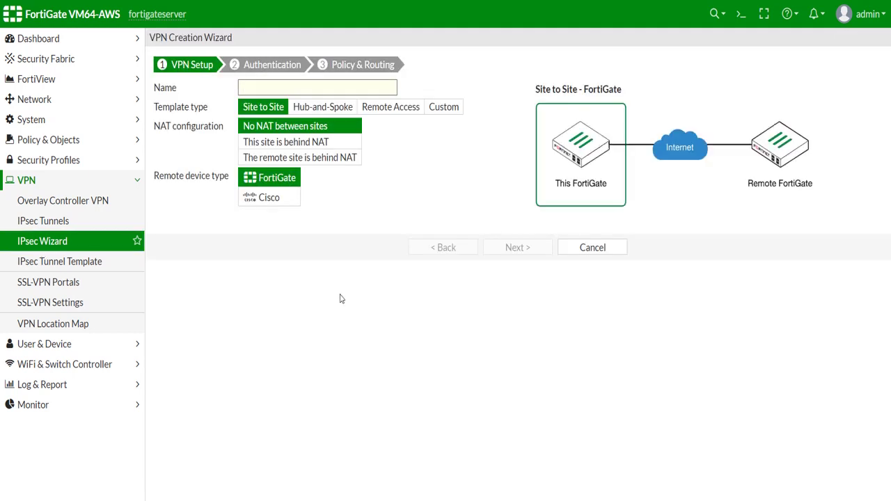
text(miniorange)
click(392, 108)
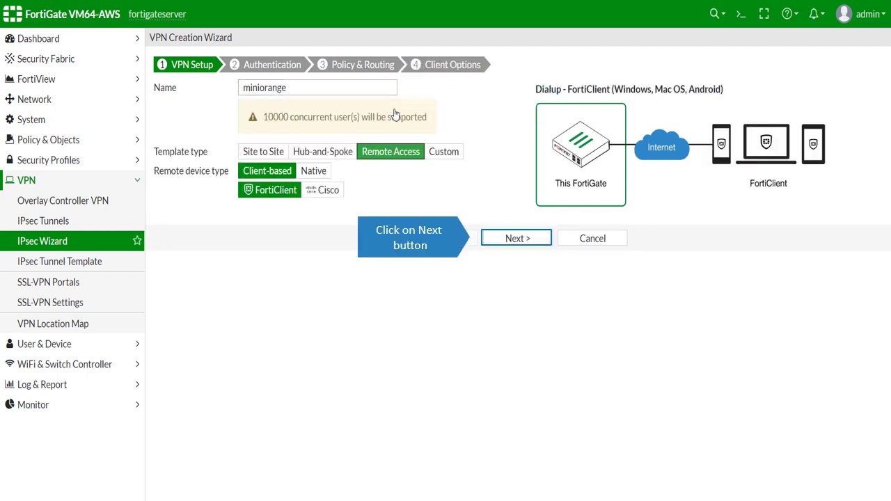
click(516, 239)
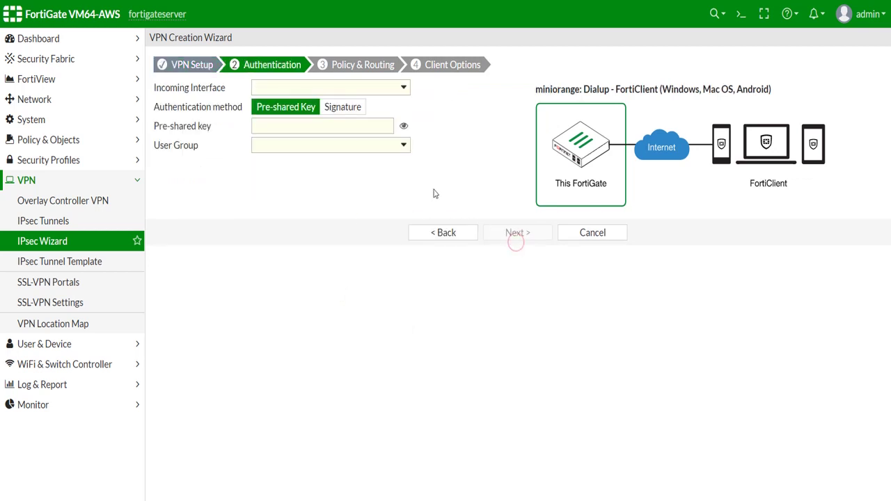
- Set incoming interface port1, enter the pre-shared key, and choose user group radius_group
click(403, 89)
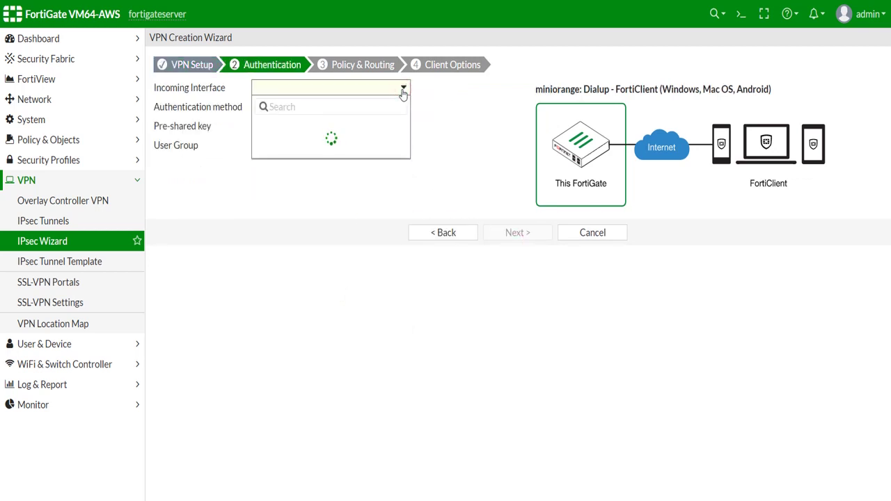
click(333, 127)
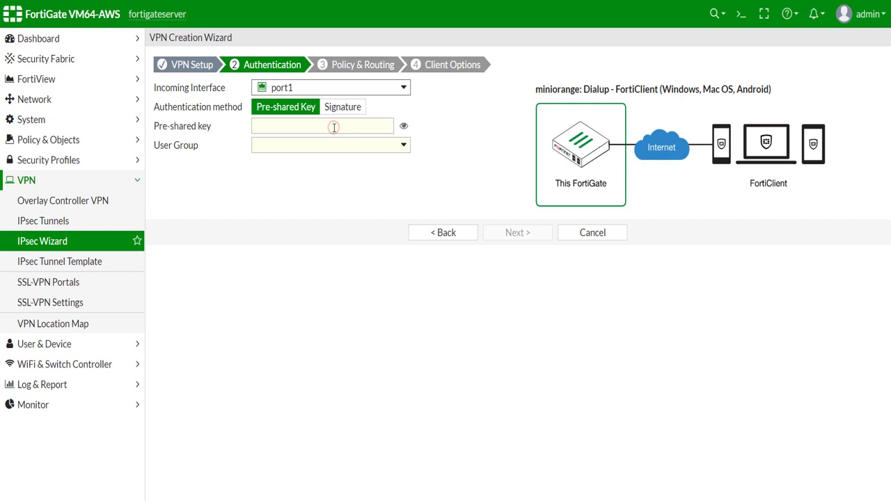
click(300, 124)
text(12)
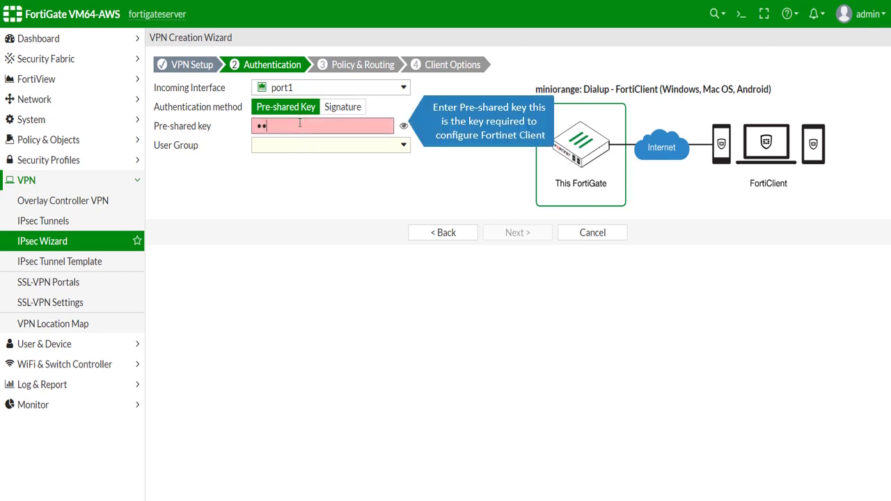
text(34567)
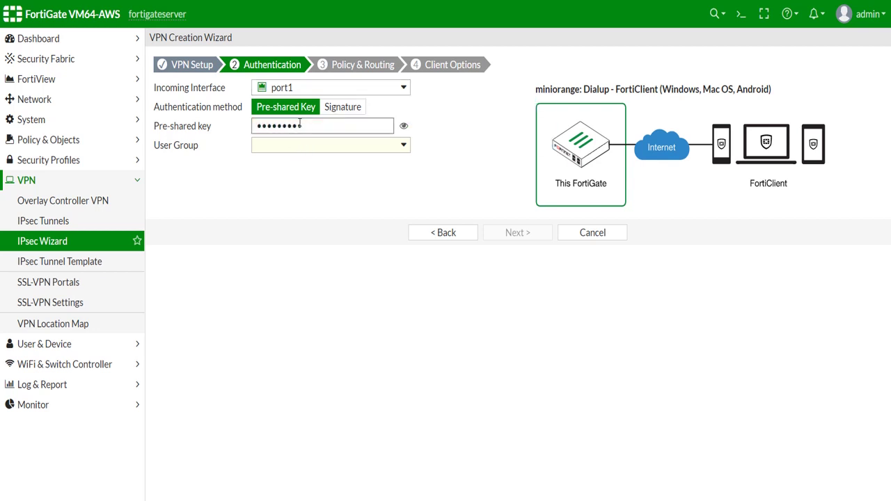
click(334, 147)
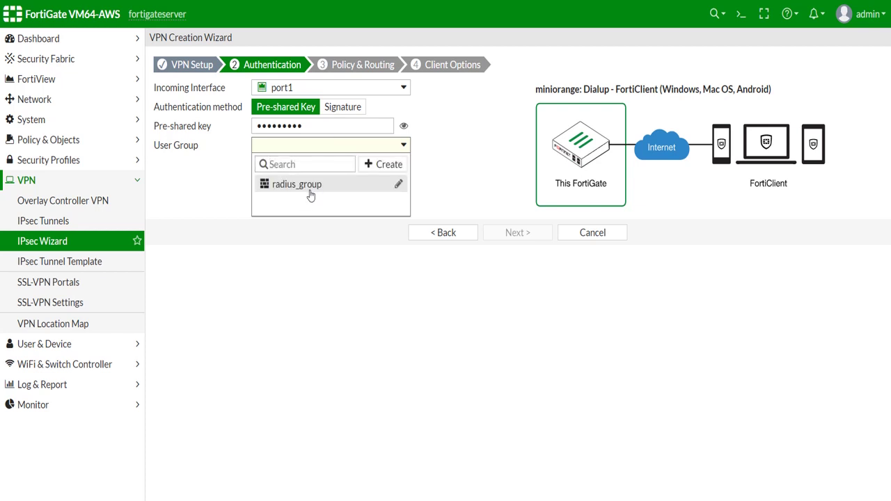
click(310, 194)
- Use local interface port1, client range 10.10.2.1-10.10.2.200, local address all, and create the VPN
click(521, 234)
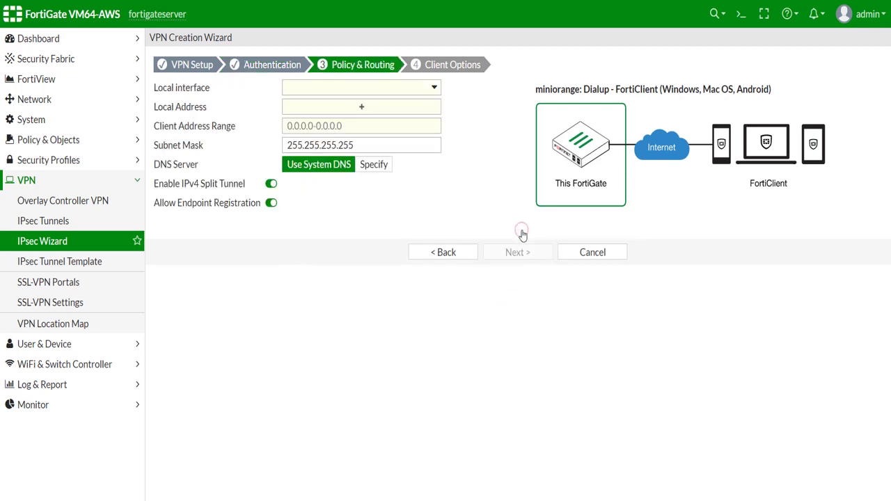
click(424, 91)
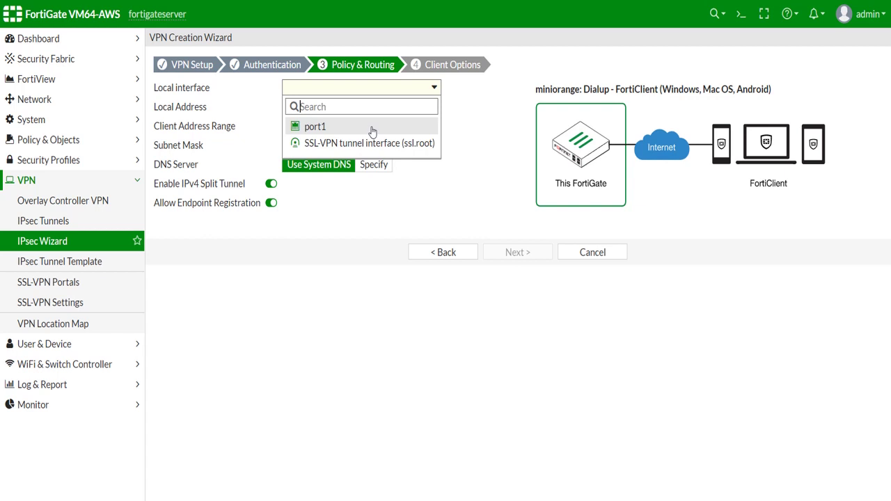
click(370, 127)
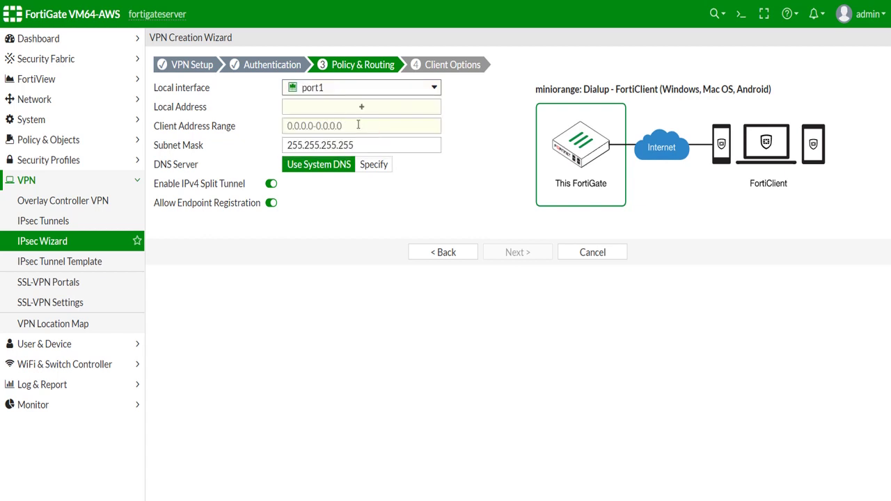
click(358, 125)
text(10.10.2.1-10.10.2.200)
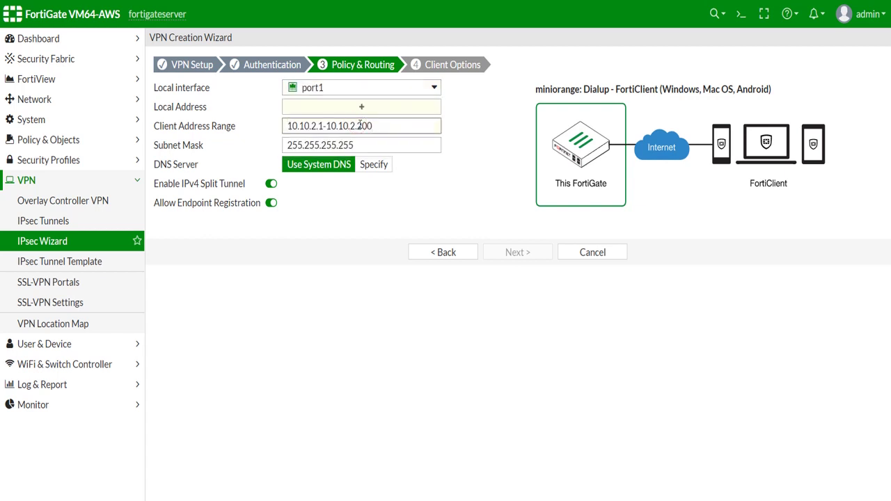
click(359, 108)
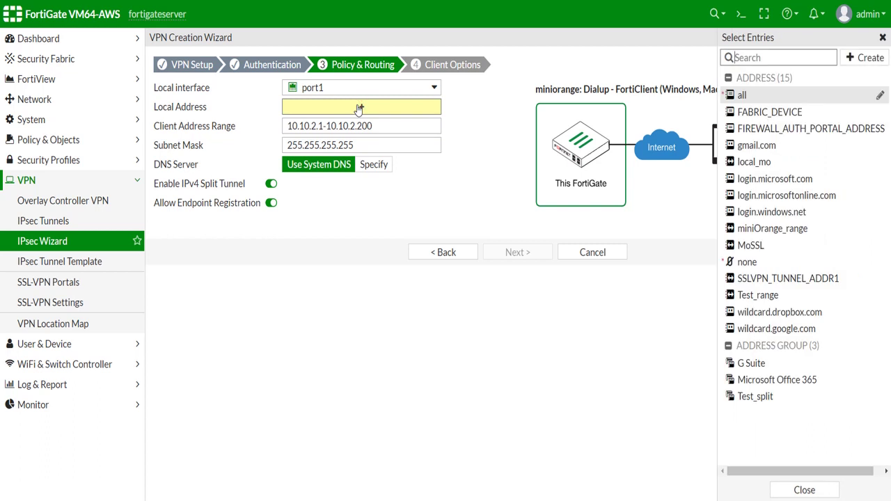
click(761, 98)
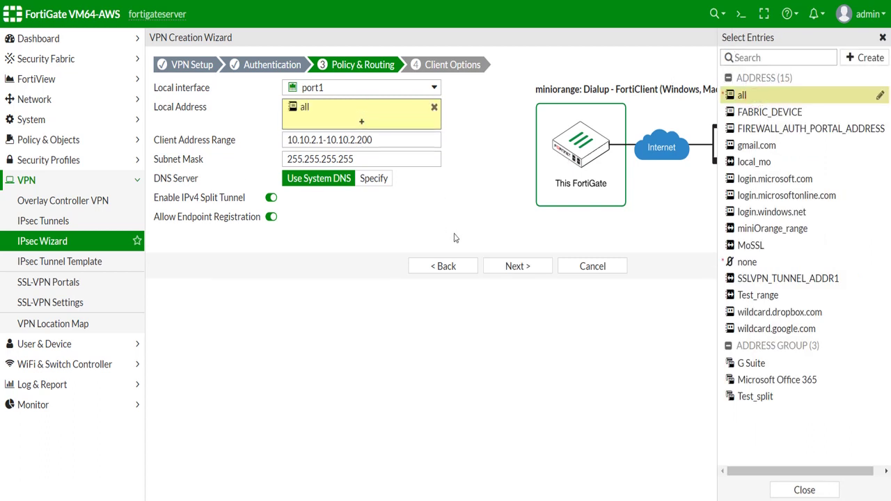
click(507, 271)
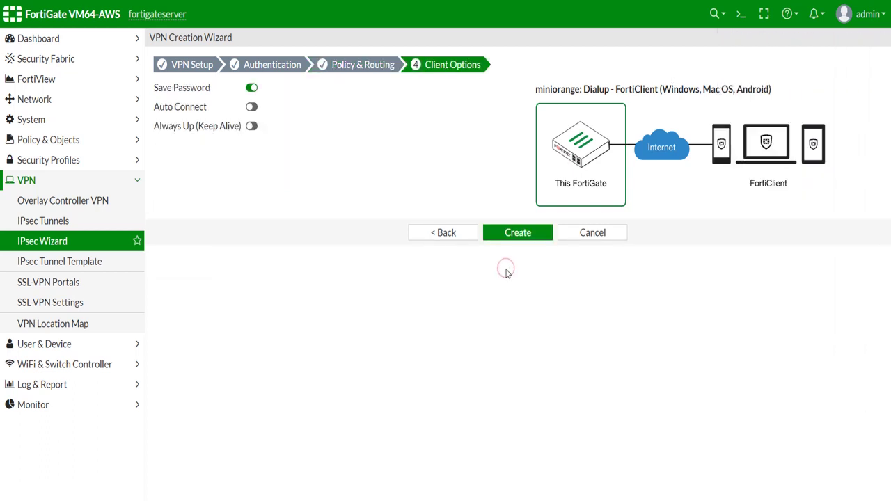
click(514, 237)
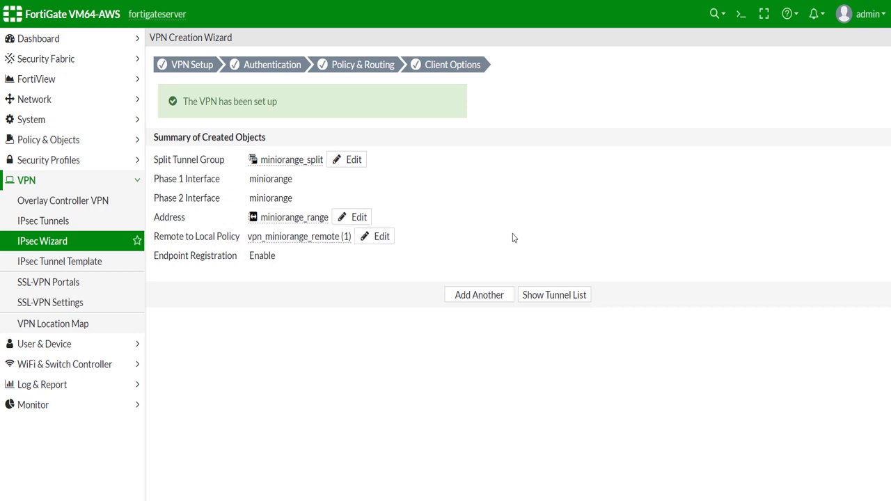
- Convert the miniorange tunnel to a custom tunnel with XAUTH type PAP Server and save
click(46, 225)
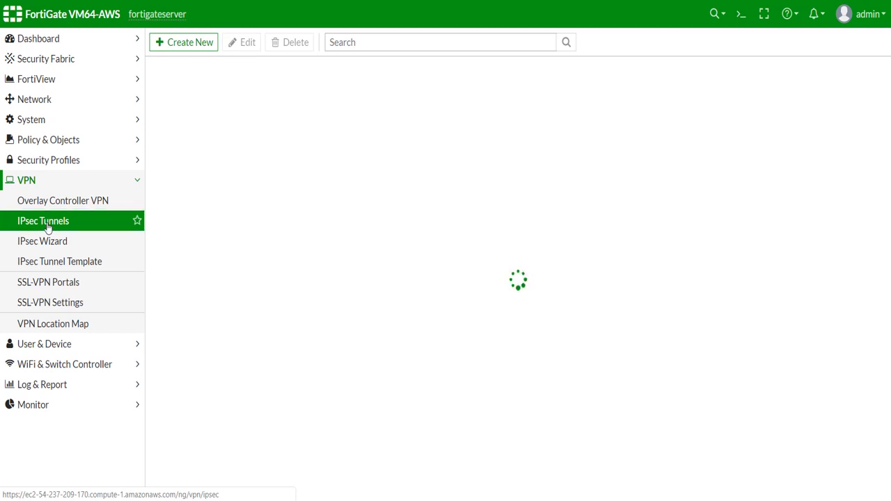
click(198, 112)
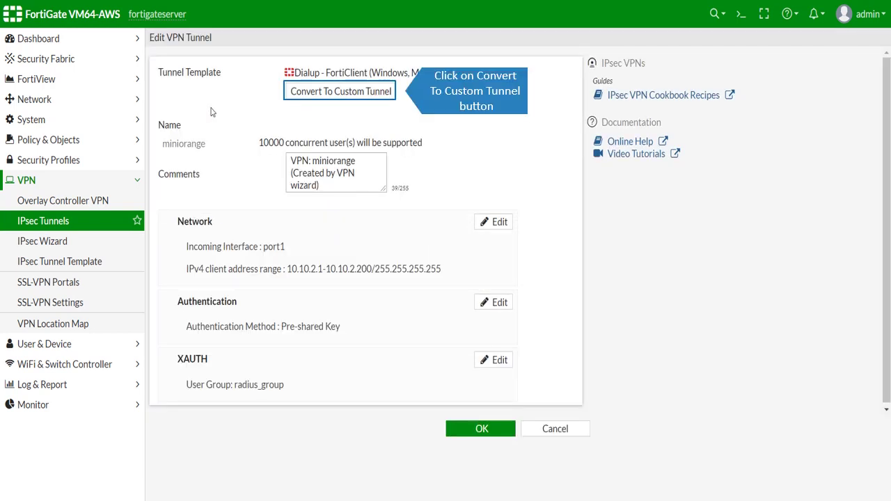
click(328, 98)
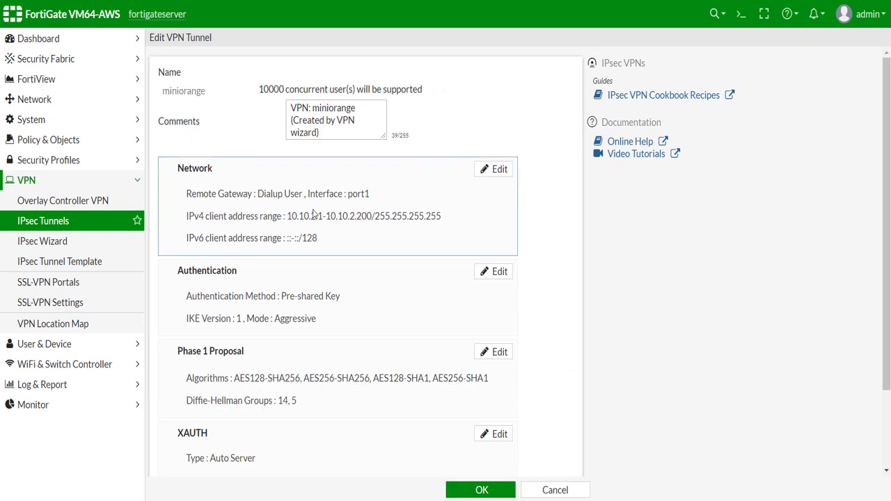
scroll(384, 214, down, 3)
click(493, 337)
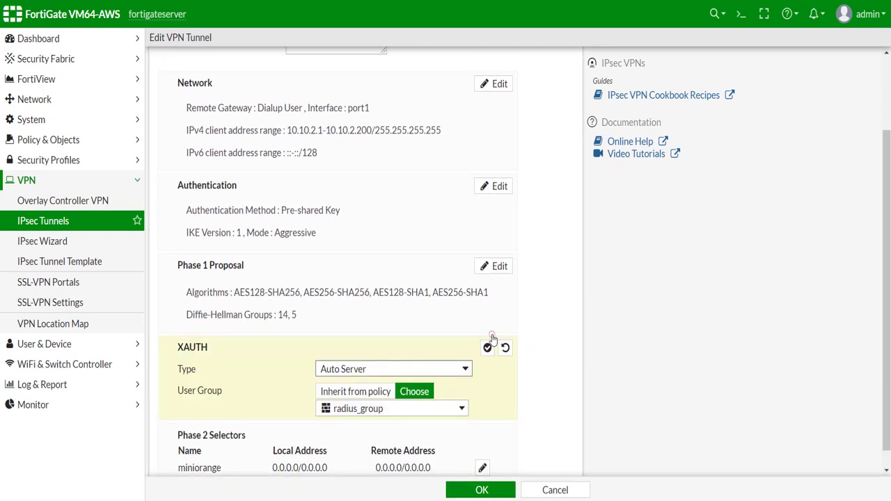
click(441, 369)
click(362, 395)
scroll(264, 352, down, 1)
click(473, 491)
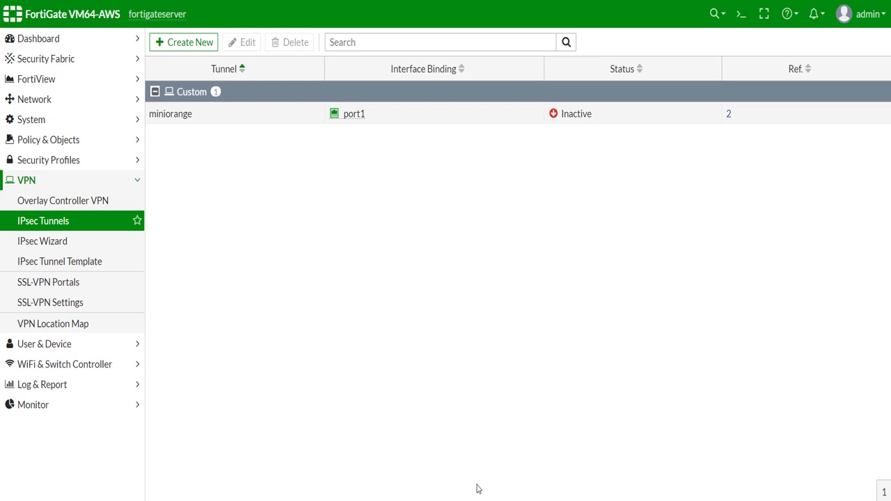
- Run config system global in FortiGate's CLI console
click(742, 15)
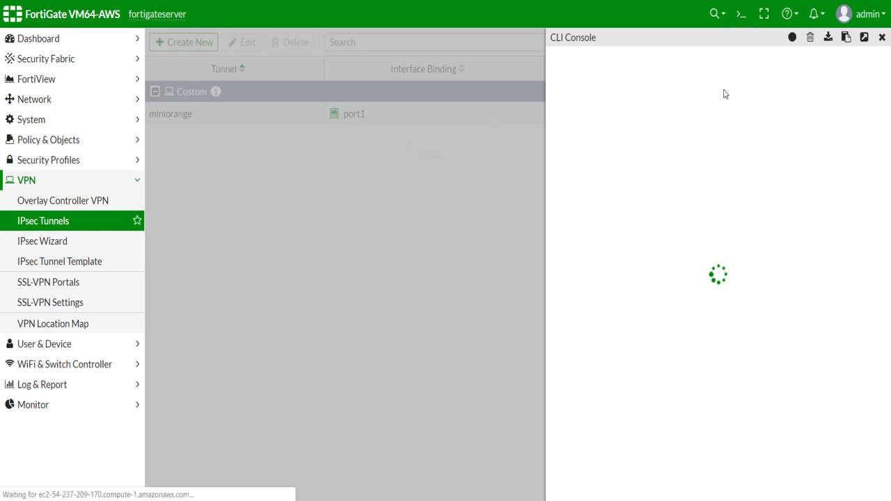
text(config system g)
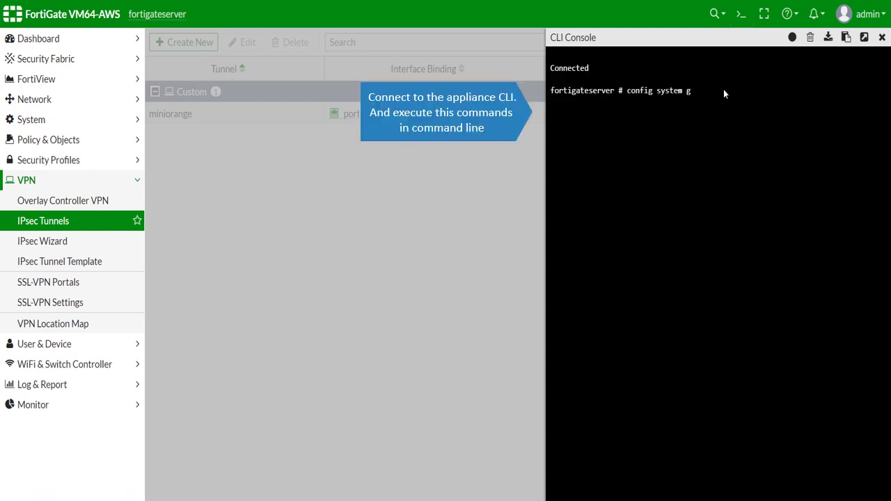
text(lobal)
key(Return)
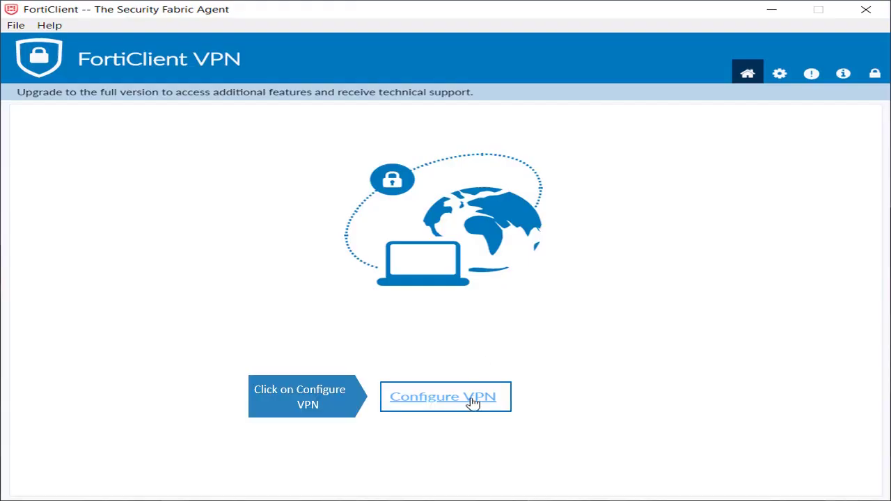
- Add an IPsec VPN connection named miniOrange with the pasted remote gateway and pre-shared key
click(472, 399)
click(423, 175)
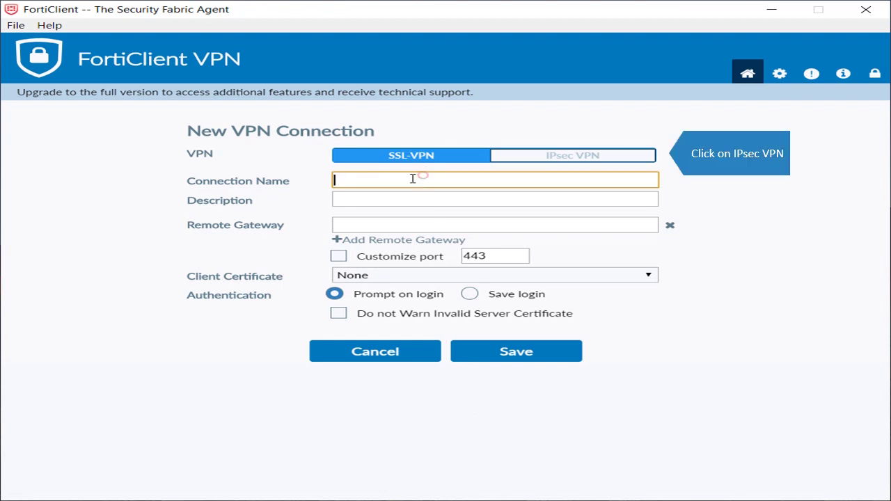
click(555, 158)
click(511, 182)
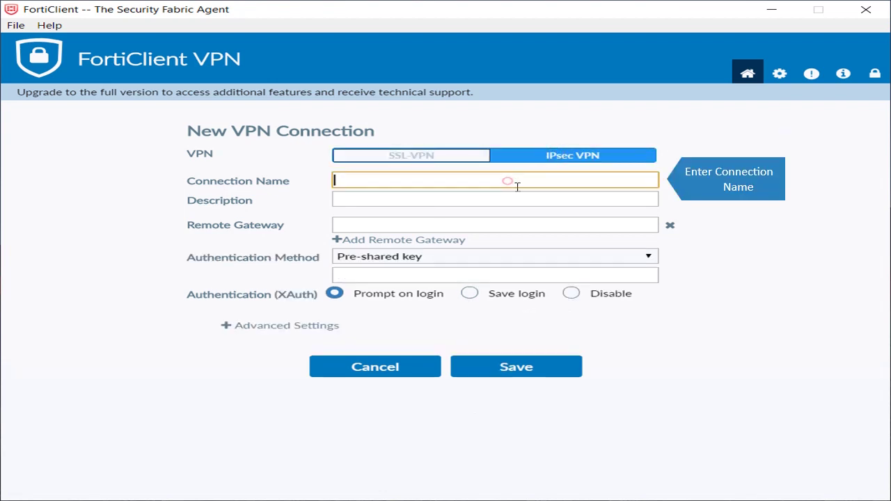
text(miniOrange)
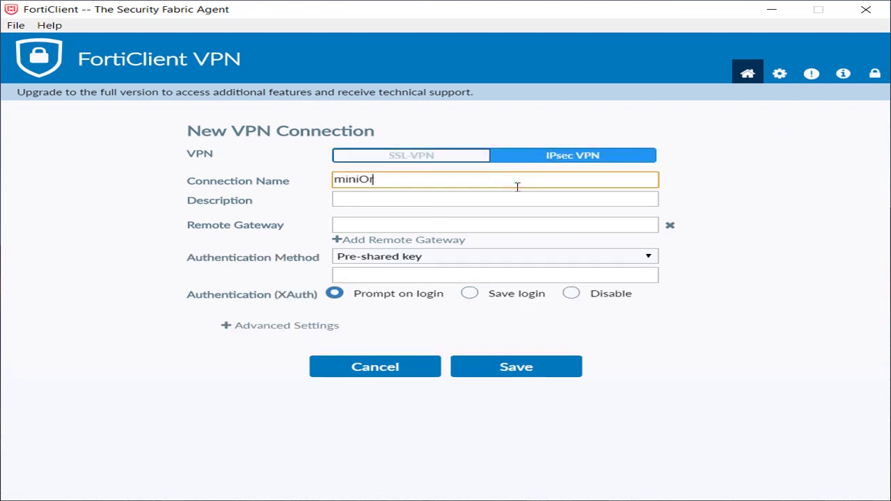
click(526, 221)
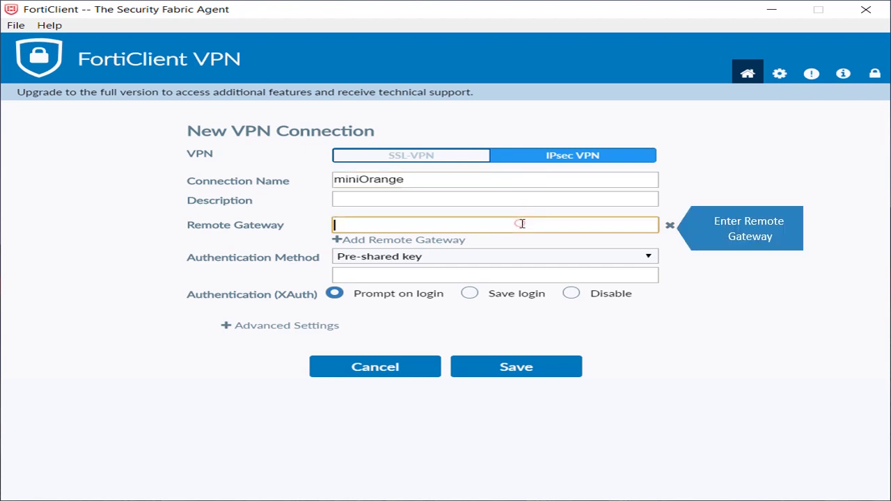
key(ctrl+v)
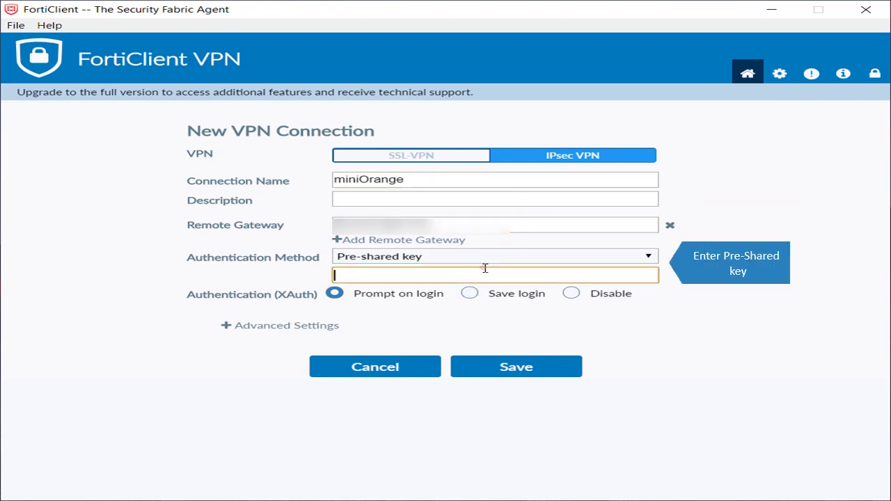
click(484, 273)
text(••••••)
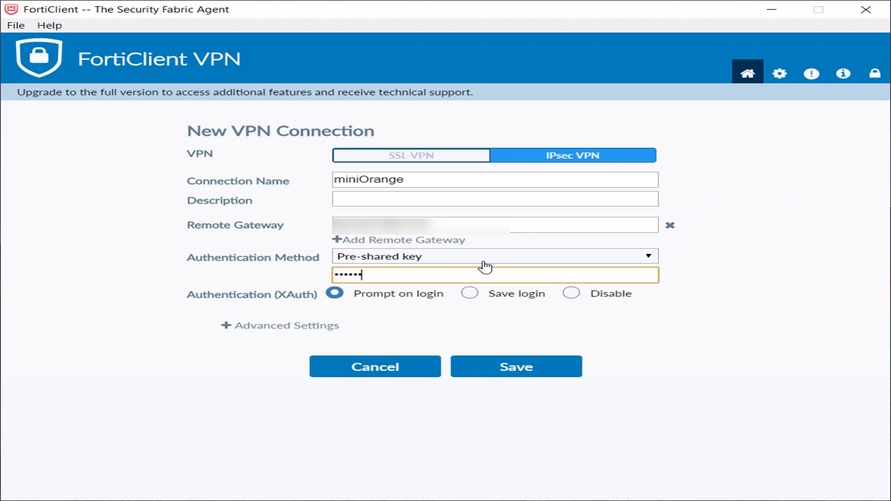
- Save the miniOrange connection and connect using the username, password and one-time passcode
click(521, 367)
click(518, 354)
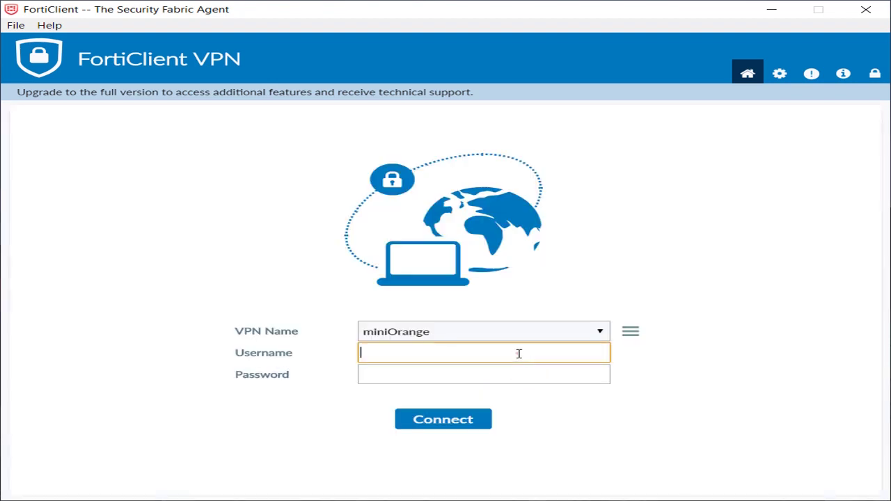
text(newuser)
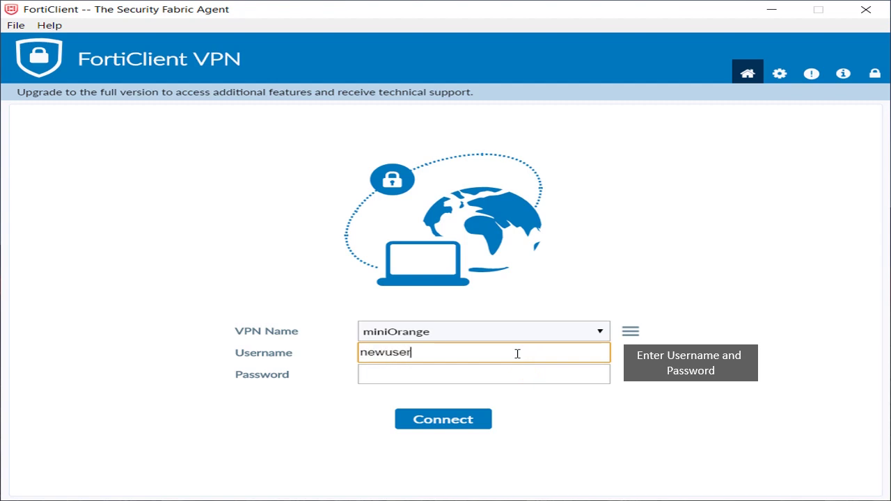
key(Tab)
text(********)
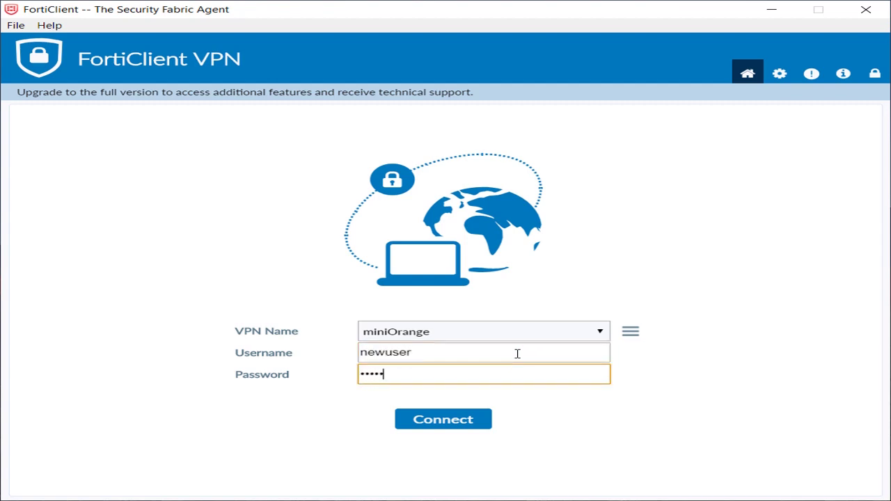
key(Return)
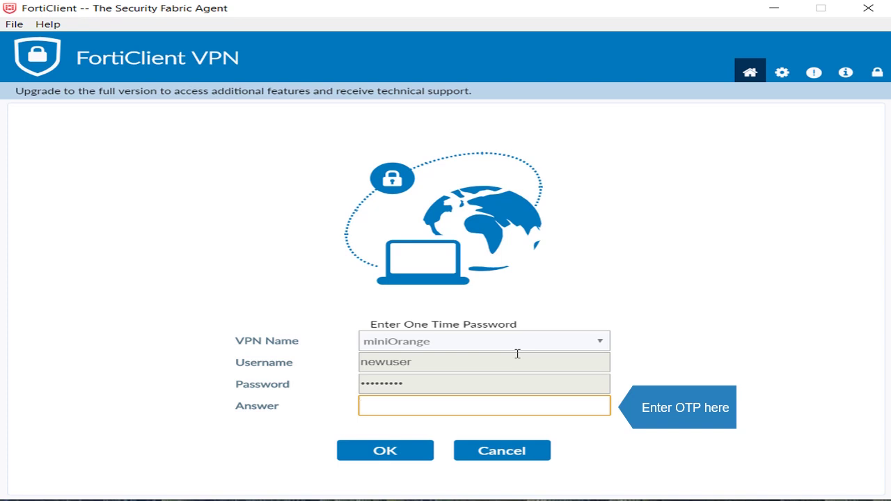
text(••••••)
click(363, 454)
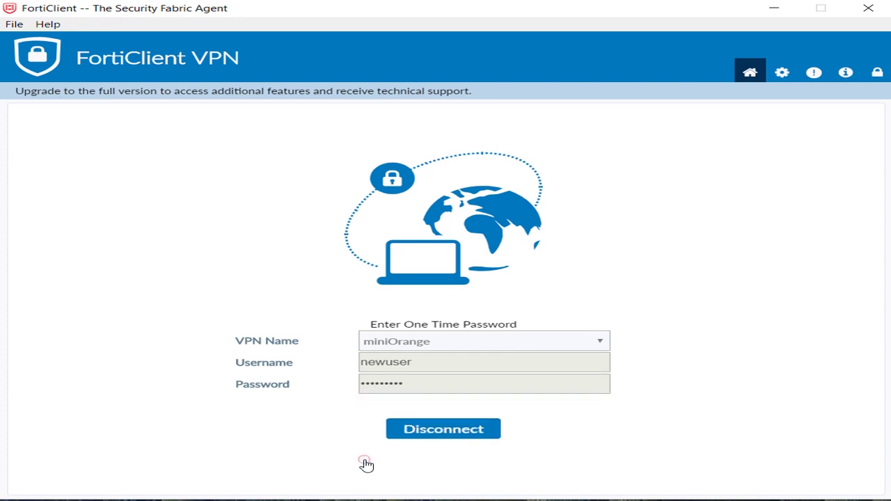